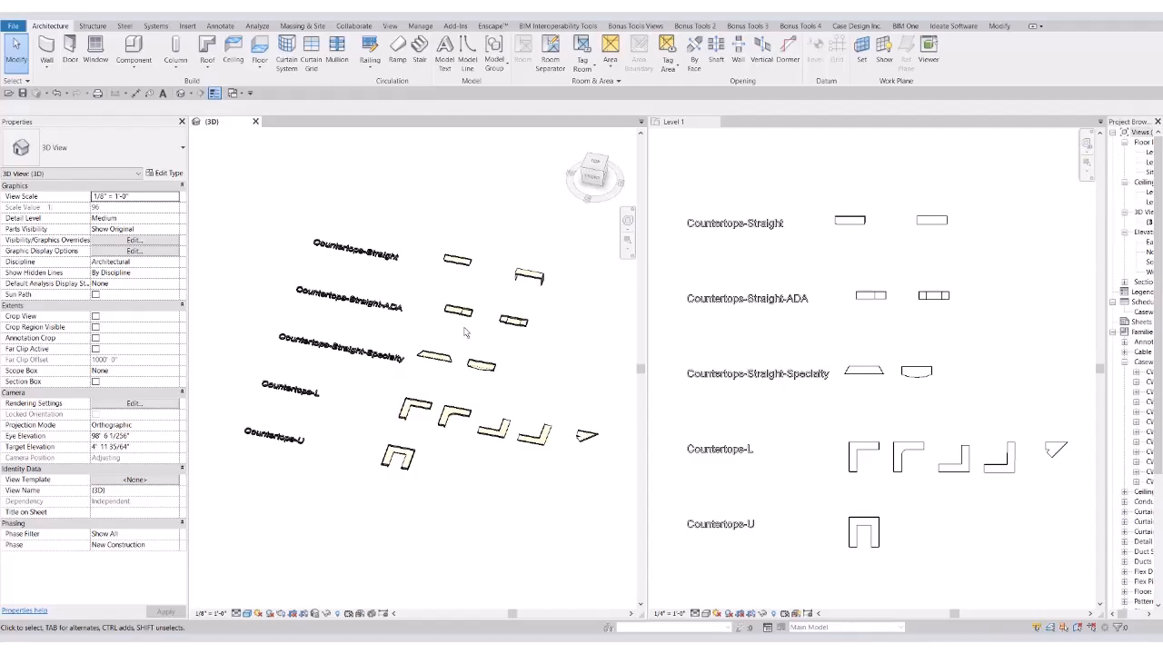
- Set the left and right corner radii of the first straight countertop's type to 0
{"action": "scroll", "coordinate": [458, 263], "scroll_direction": "up", "scroll_amount": 4}
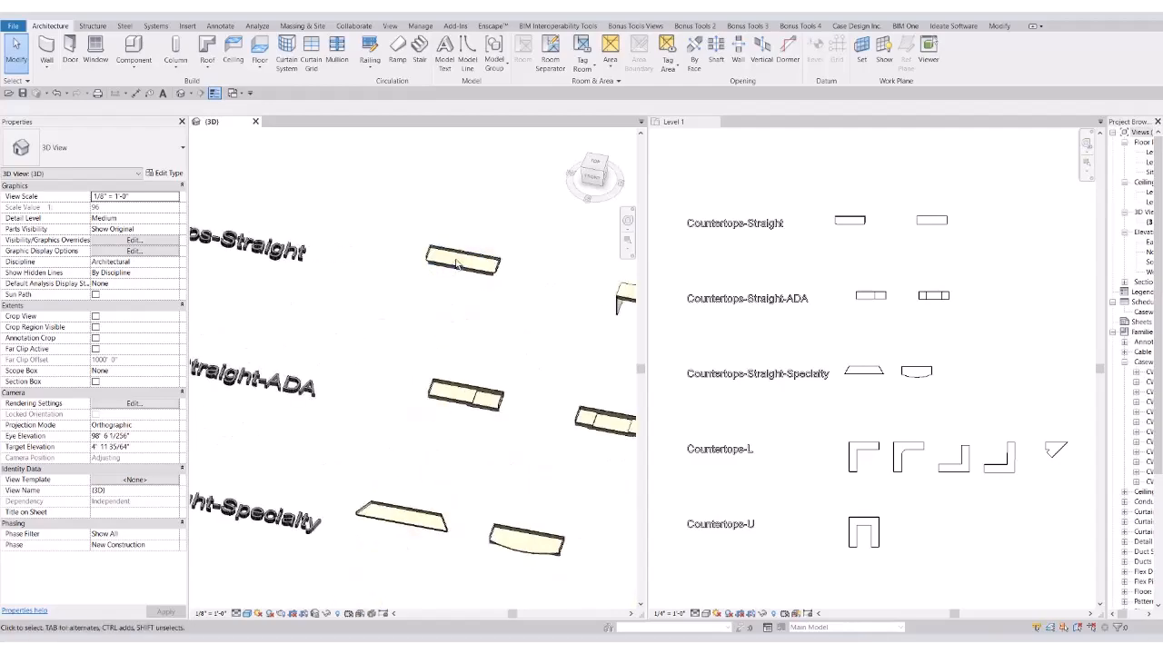
{"action": "left_click", "coordinate": [457, 264]}
{"action": "scroll", "coordinate": [455, 263], "scroll_direction": "up", "scroll_amount": 3}
{"action": "middle_click_drag", "start_coordinate": [455, 263], "coordinate": [442, 329]}
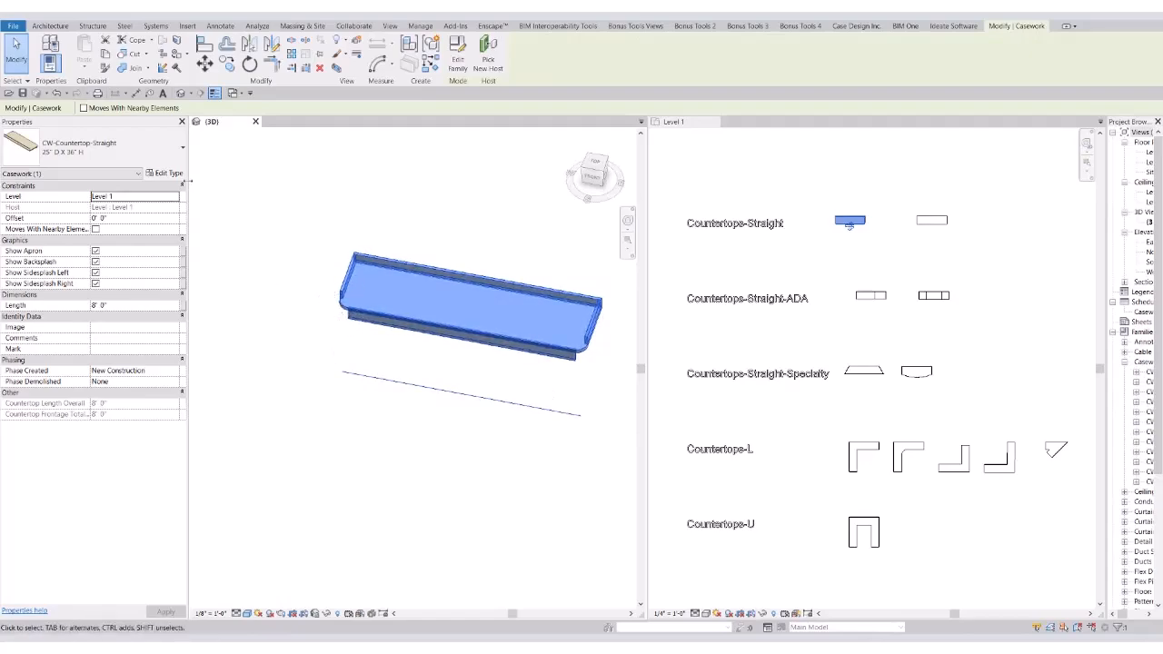
{"action": "left_click", "coordinate": [165, 172]}
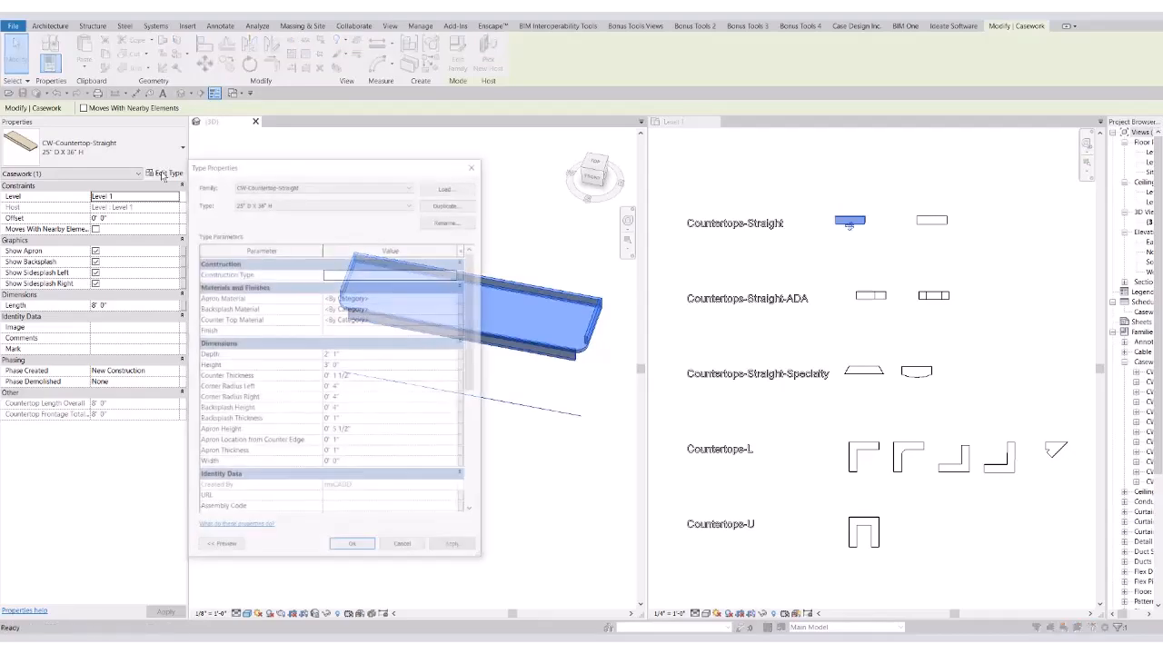
{"action": "left_click", "coordinate": [362, 389]}
{"action": "type", "text": "0"}
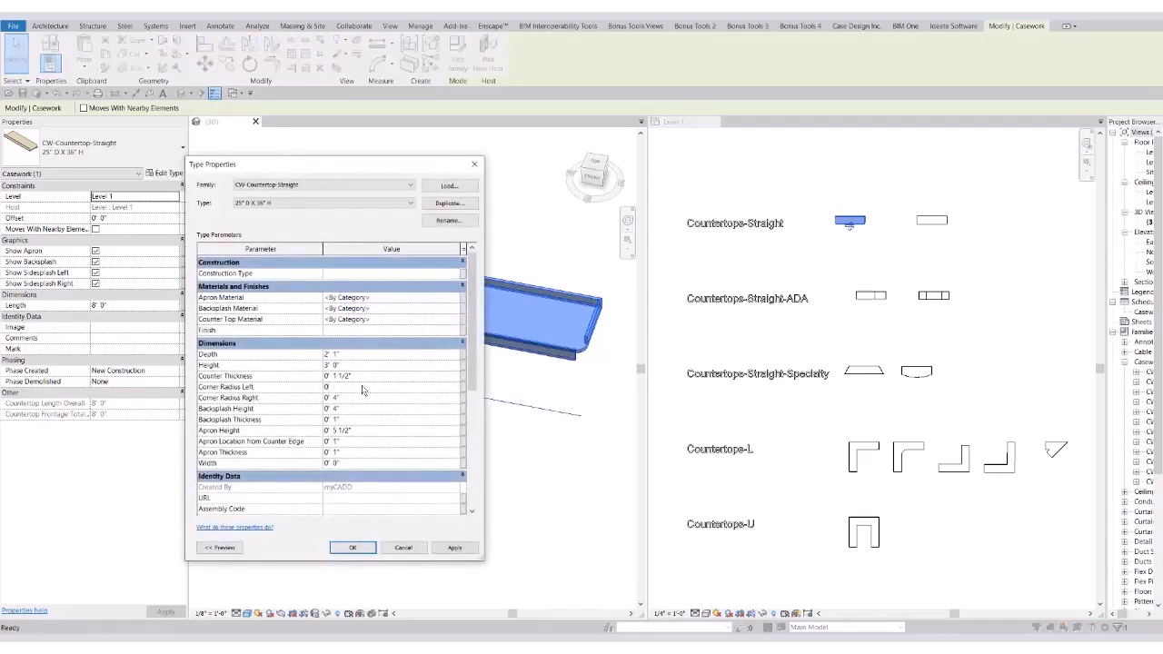
{"action": "left_click", "coordinate": [350, 399]}
{"action": "type", "text": "0"}
{"action": "left_click", "coordinate": [340, 552]}
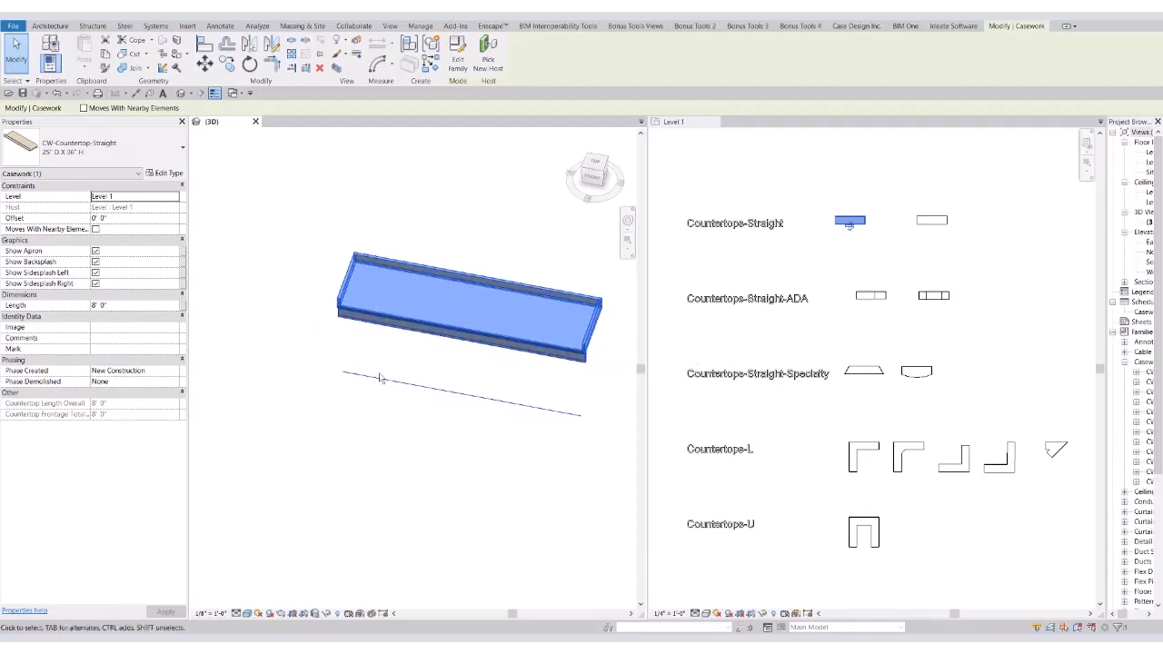
- Examine the straight countertop with side panels and the properties of both straight ADA countertops
{"action": "scroll", "coordinate": [506, 384], "scroll_direction": "down", "scroll_amount": 4}
{"action": "middle_click_drag", "start_coordinate": [571, 415], "coordinate": [352, 392]}
{"action": "left_click", "coordinate": [449, 398]}
{"action": "scroll", "coordinate": [449, 397], "scroll_direction": "up", "scroll_amount": 6}
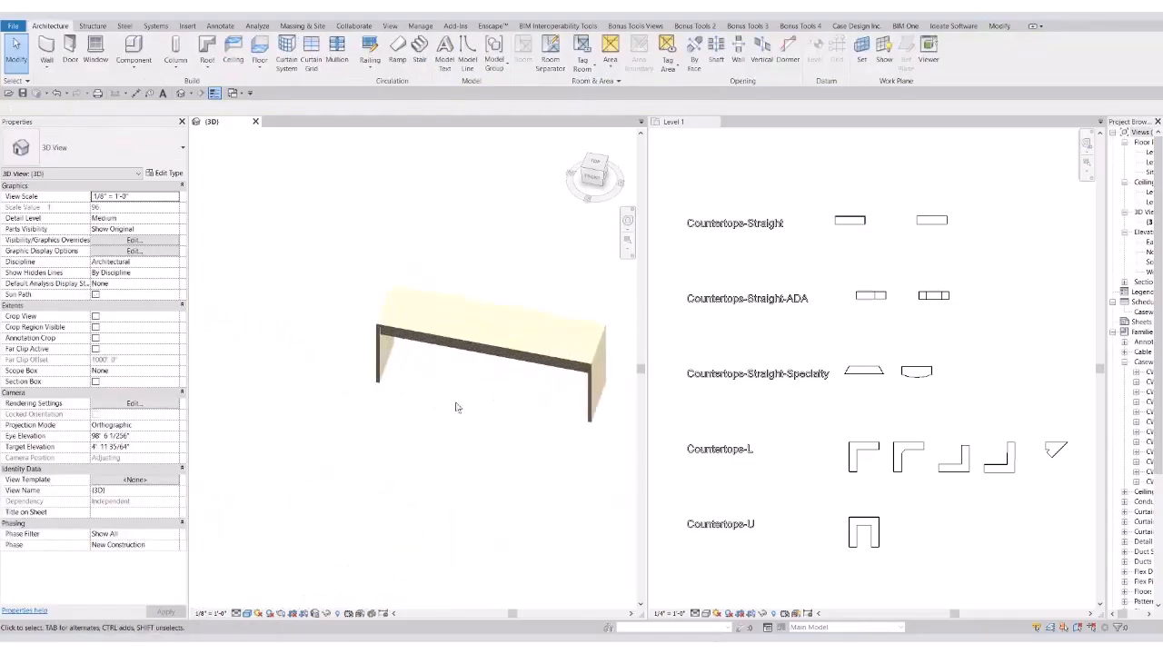
{"action": "middle_click_drag", "start_coordinate": [498, 447], "coordinate": [496, 429]}
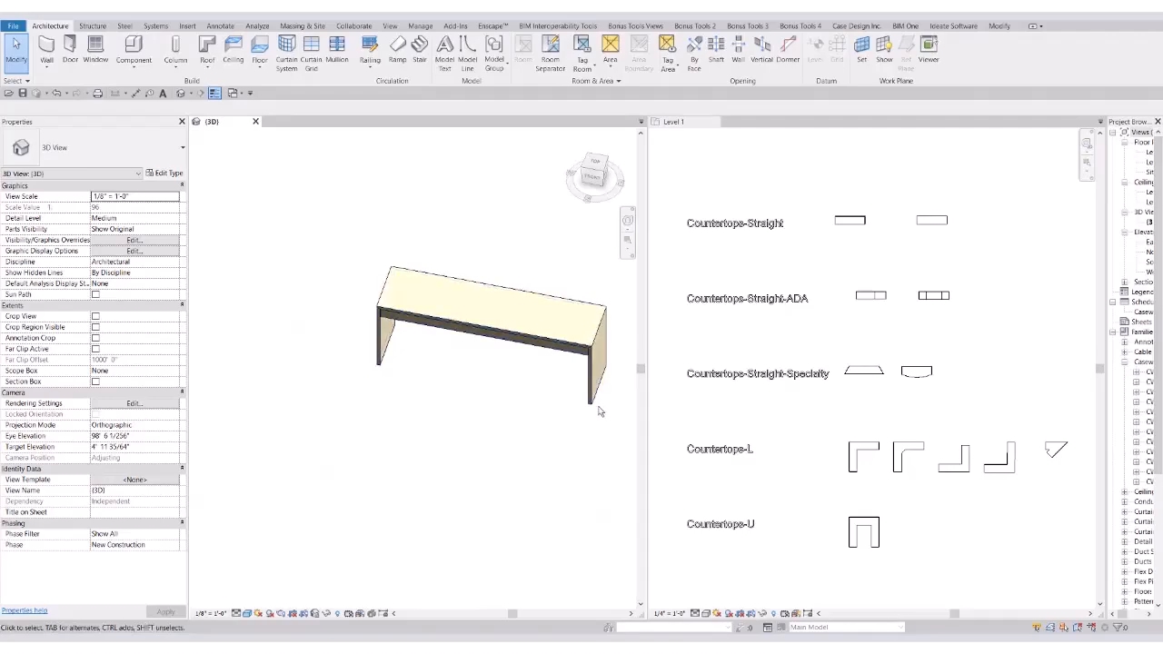
{"action": "scroll", "coordinate": [396, 386], "scroll_direction": "down", "scroll_amount": 1}
{"action": "scroll", "coordinate": [396, 386], "scroll_direction": "down", "scroll_amount": 3}
{"action": "middle_click_drag", "start_coordinate": [388, 447], "coordinate": [550, 336]}
{"action": "scroll", "coordinate": [434, 391], "scroll_direction": "up", "scroll_amount": 2}
{"action": "middle_click_drag", "start_coordinate": [433, 391], "coordinate": [312, 324], "text": "shift"}
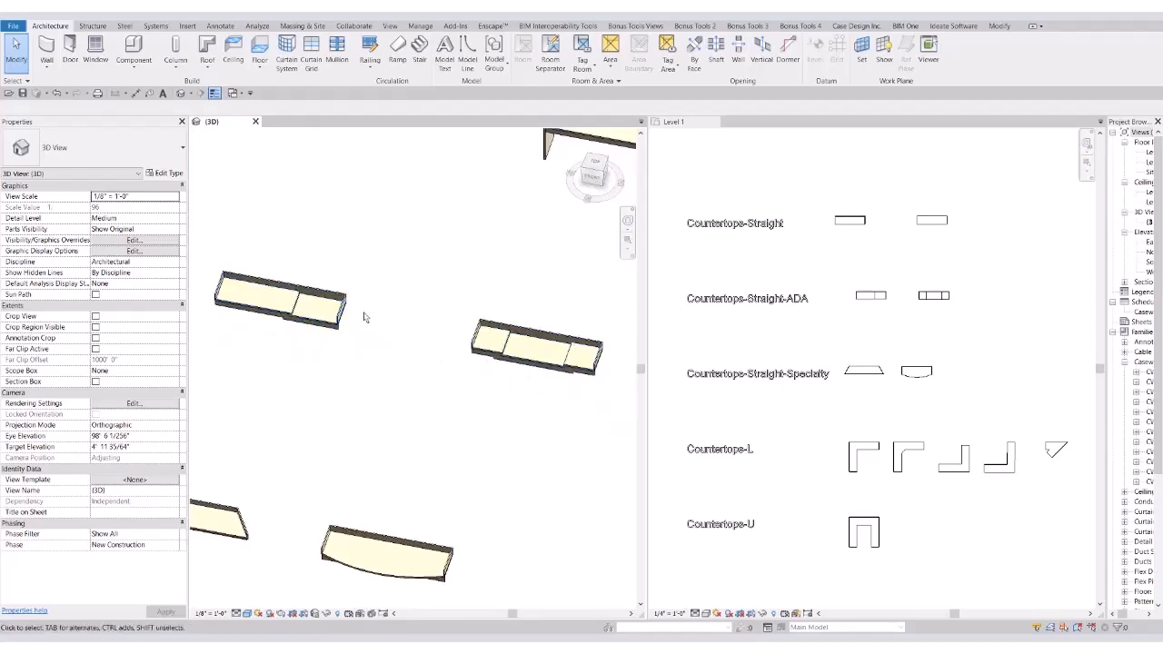
{"action": "left_click", "coordinate": [282, 316]}
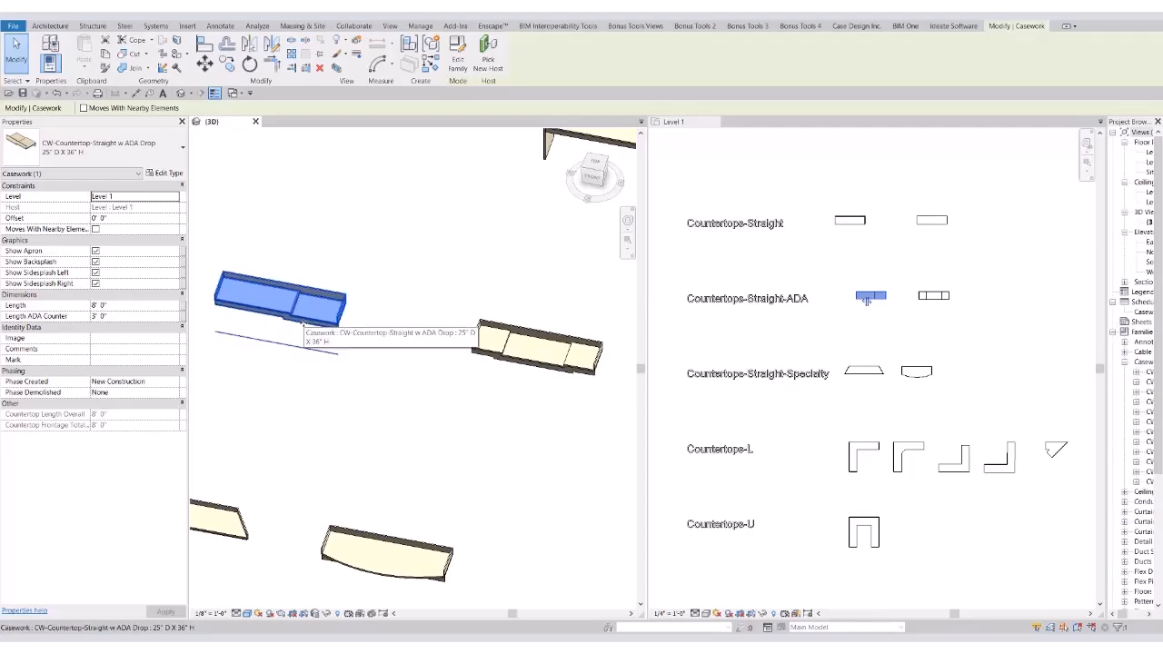
{"action": "left_click", "coordinate": [545, 363]}
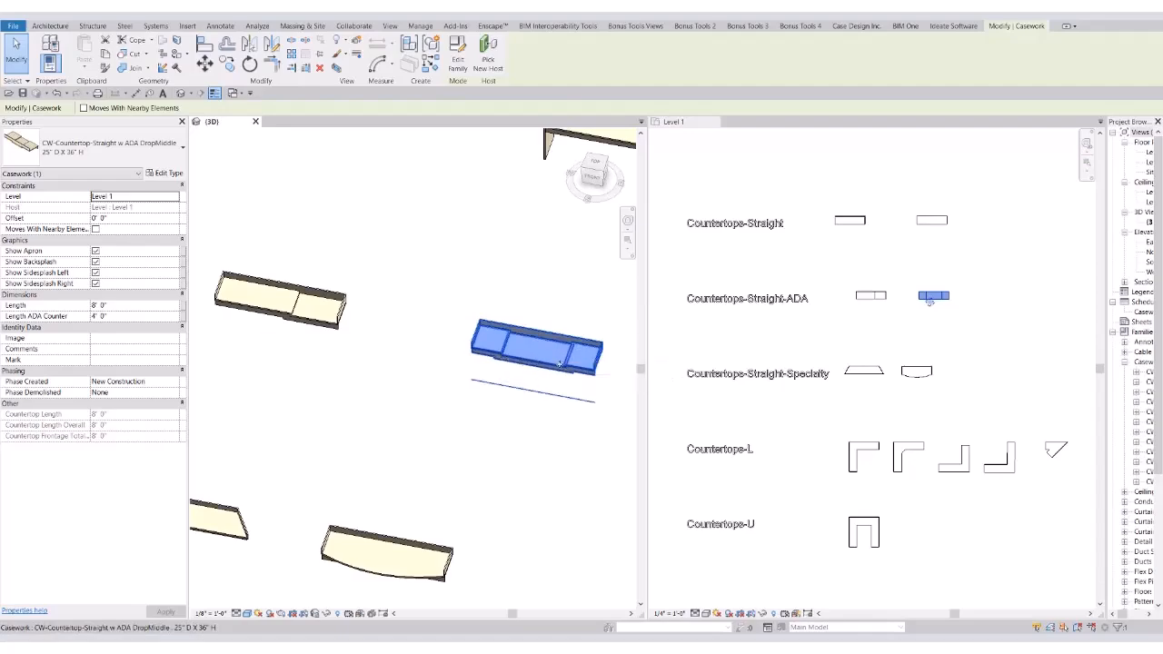
{"action": "left_click", "coordinate": [399, 442]}
- Inspect the properties of the double-angled and curved-front countertops in the Straight-Specialty row
{"action": "middle_click_drag", "start_coordinate": [358, 472], "coordinate": [569, 329]}
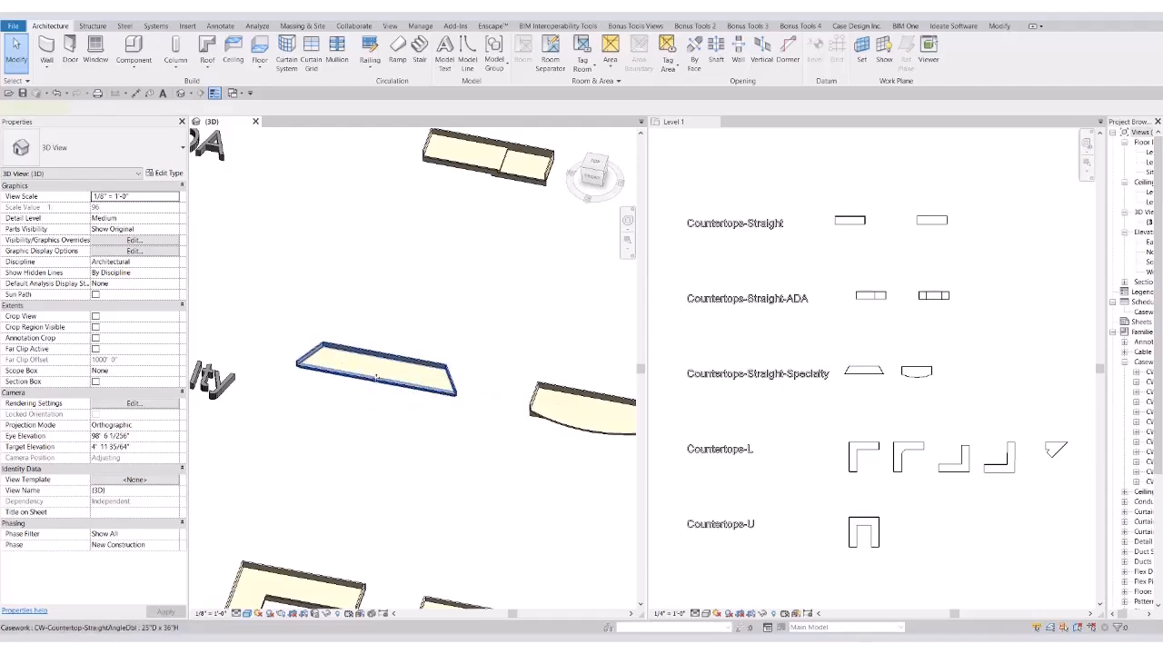
{"action": "left_click", "coordinate": [410, 390]}
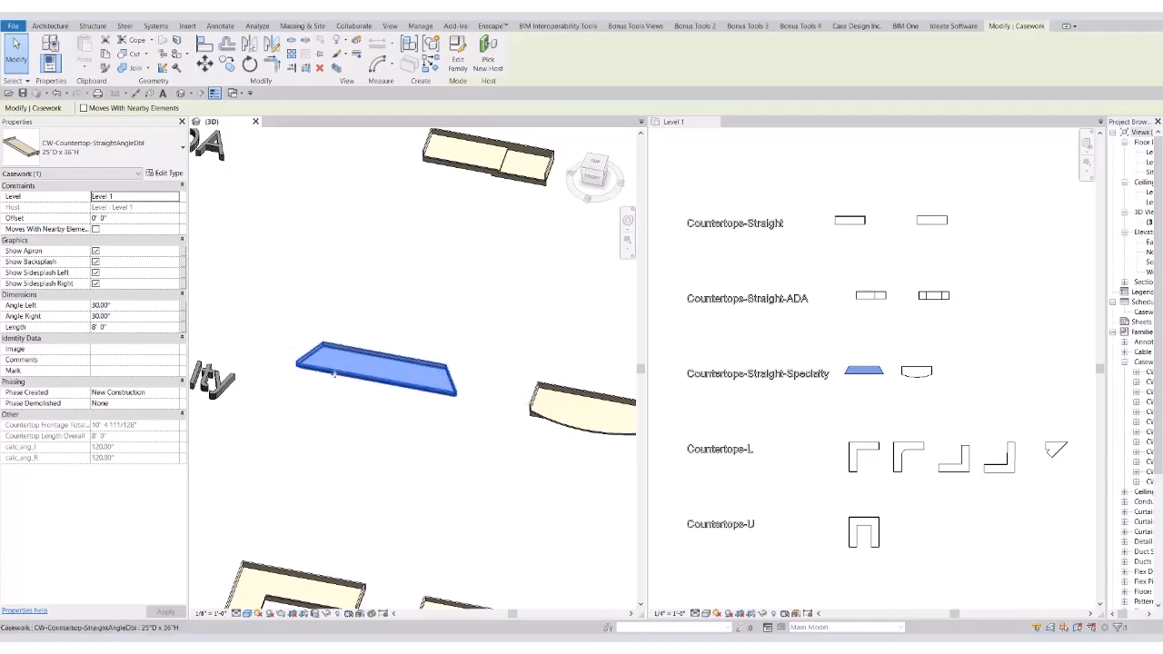
{"action": "middle_click_drag", "start_coordinate": [536, 471], "coordinate": [348, 428]}
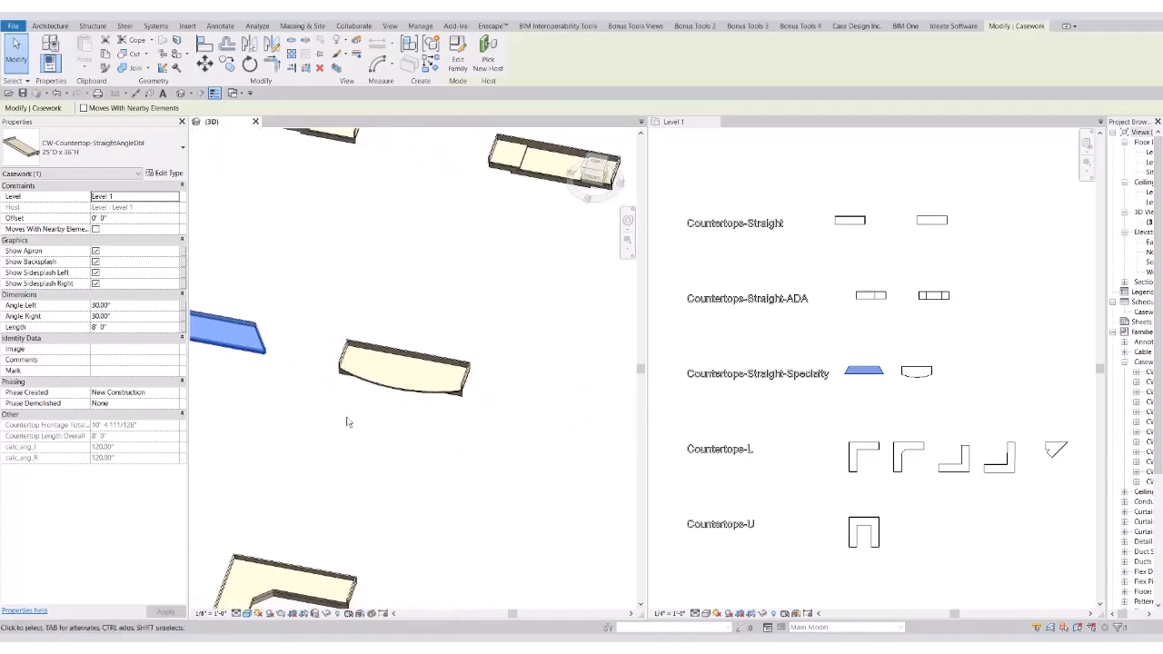
{"action": "left_click", "coordinate": [389, 395]}
{"action": "left_click", "coordinate": [285, 493]}
- Review the L-shaped countertops, including the obtuse and acute angle versions, and the U-shaped countertop's properties
{"action": "middle_click_drag", "start_coordinate": [284, 493], "coordinate": [468, 344]}
{"action": "scroll", "coordinate": [417, 318], "scroll_direction": "down", "scroll_amount": 3}
{"action": "scroll", "coordinate": [366, 370], "scroll_direction": "up", "scroll_amount": 2}
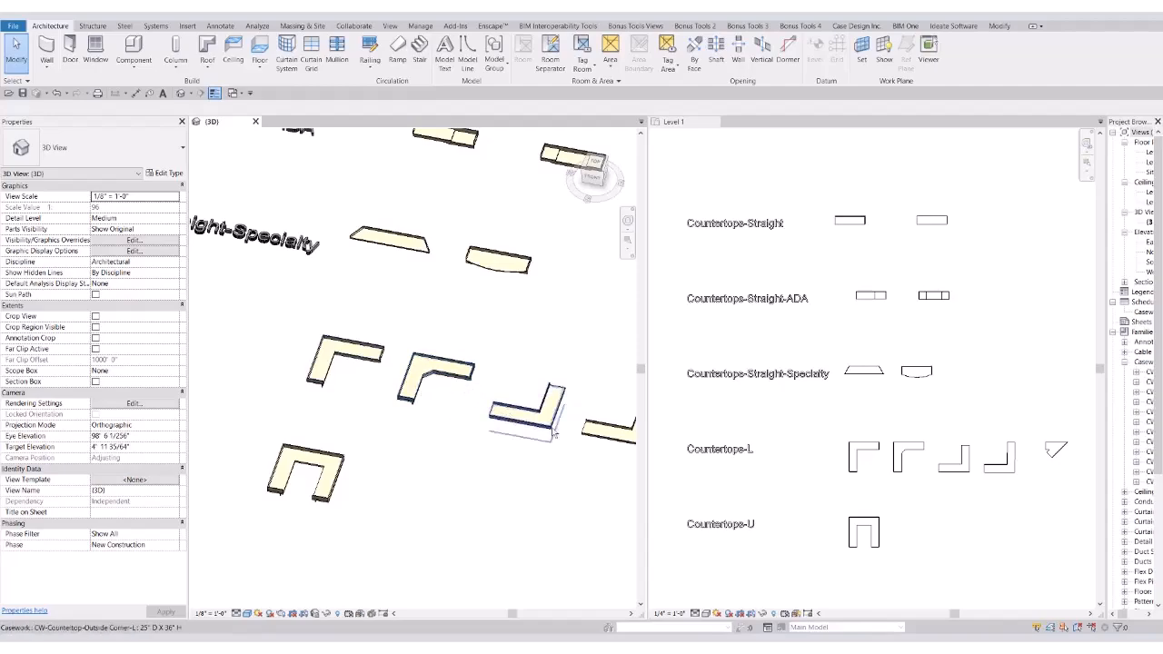
{"action": "middle_click_drag", "start_coordinate": [432, 386], "coordinate": [453, 423], "text": "shift"}
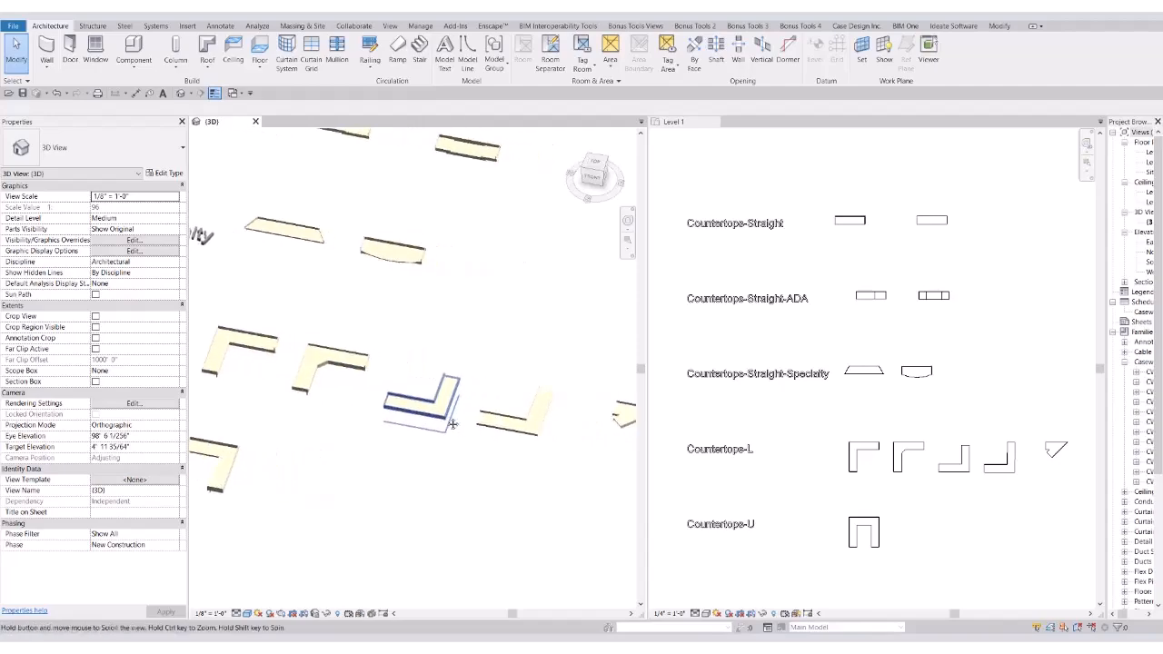
{"action": "left_click", "coordinate": [530, 417]}
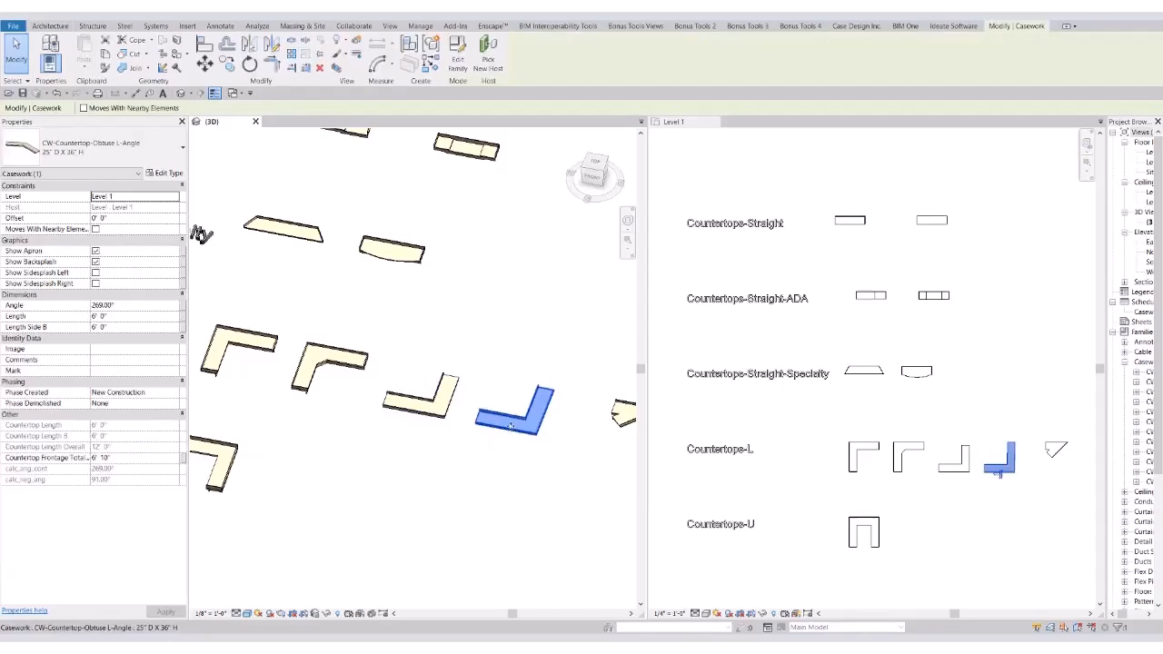
{"action": "middle_click_drag", "start_coordinate": [550, 470], "coordinate": [432, 457]}
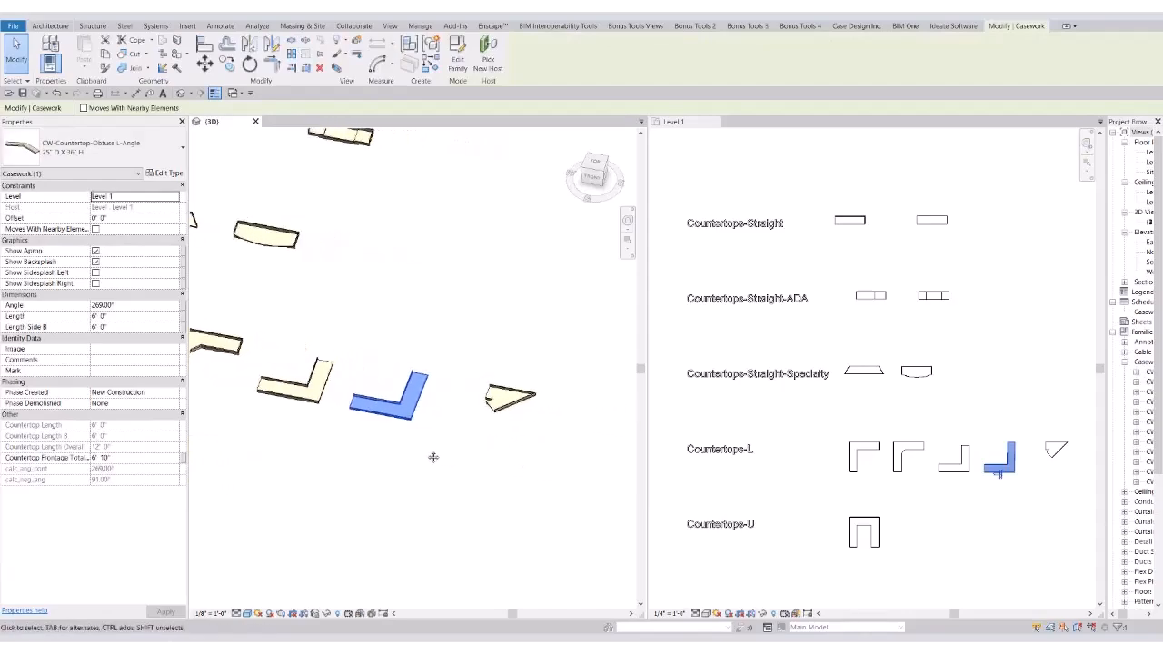
{"action": "left_click", "coordinate": [497, 408]}
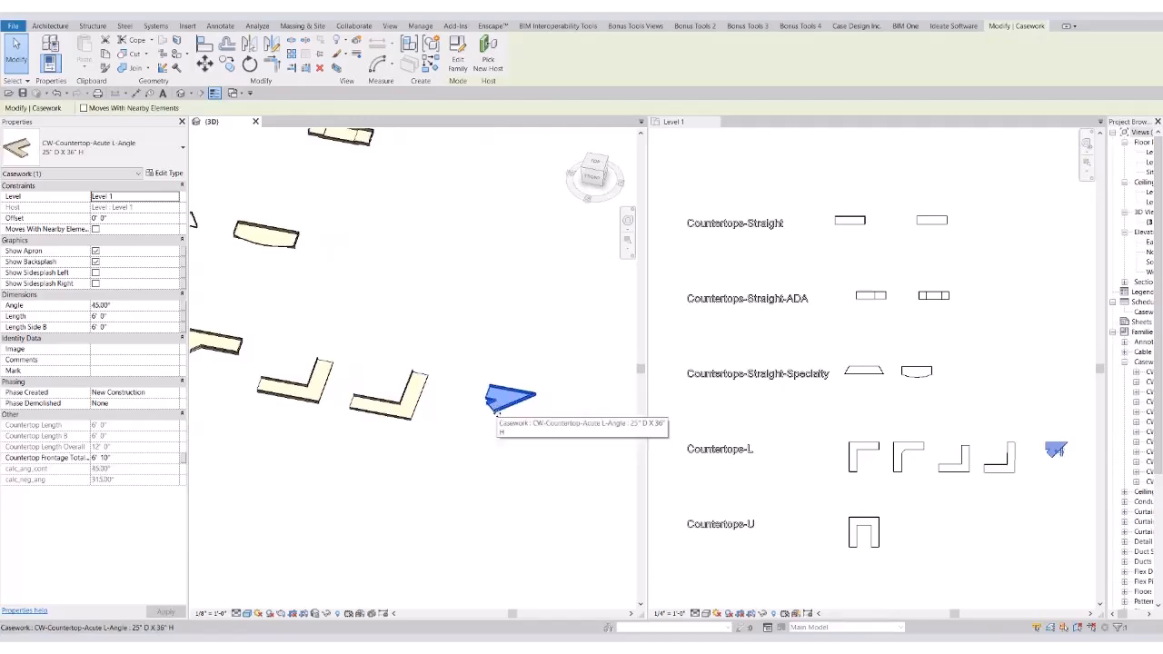
{"action": "middle_click_drag", "start_coordinate": [366, 457], "coordinate": [501, 390]}
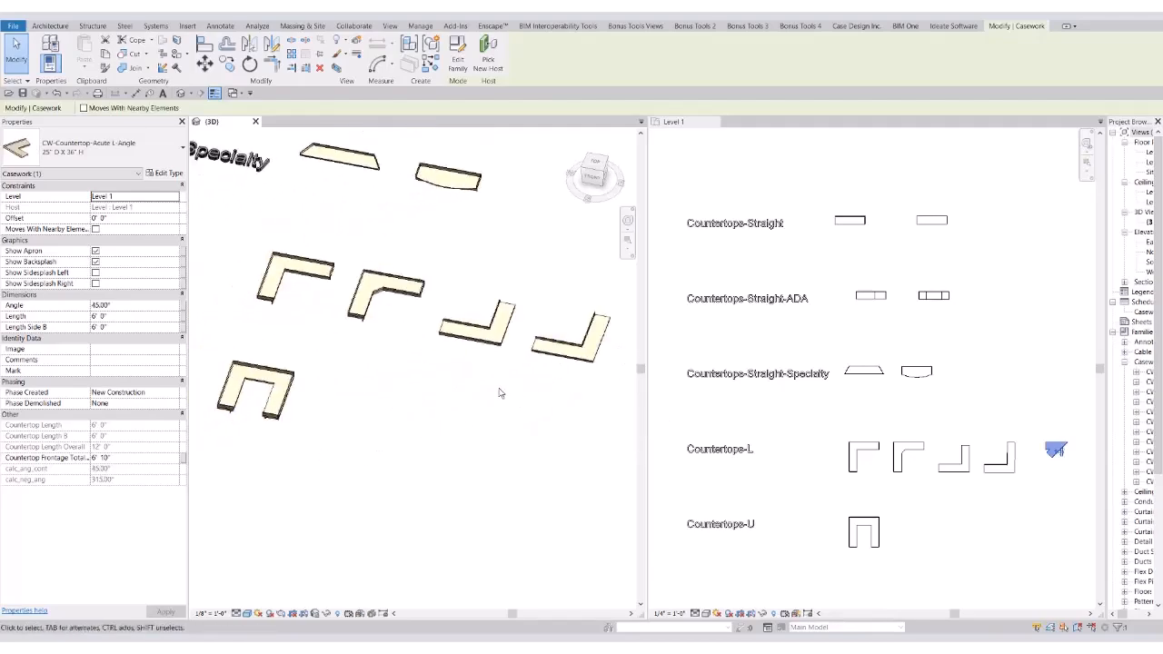
{"action": "middle_click_drag", "start_coordinate": [367, 408], "coordinate": [441, 408]}
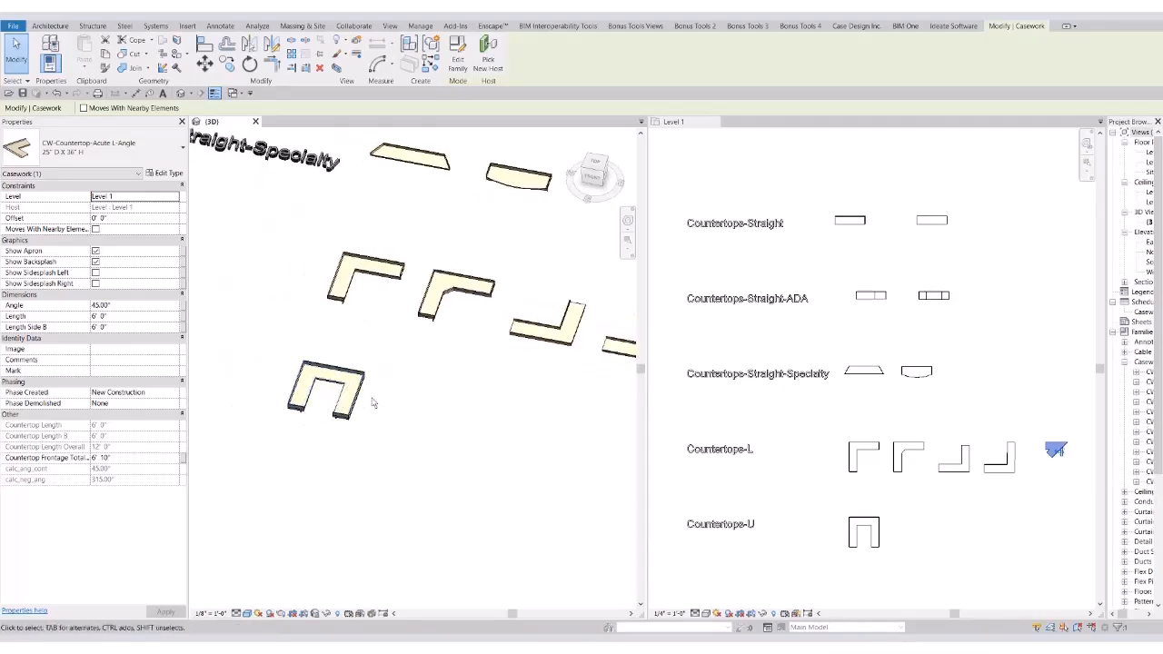
{"action": "left_click", "coordinate": [295, 385]}
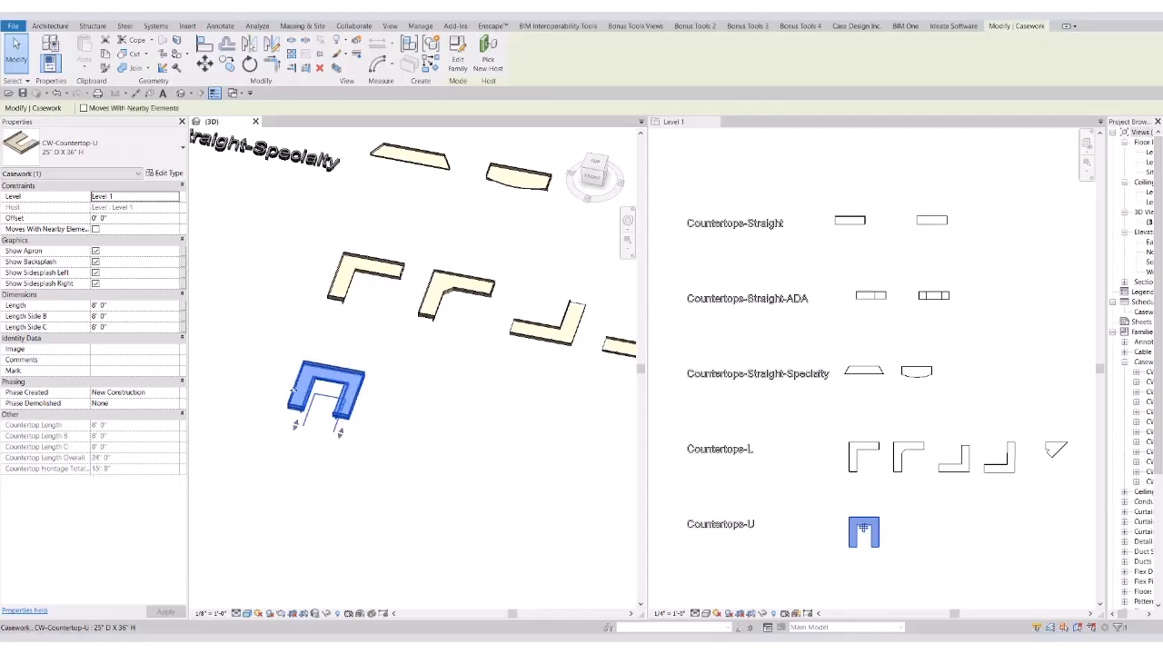
{"action": "left_click", "coordinate": [384, 426]}
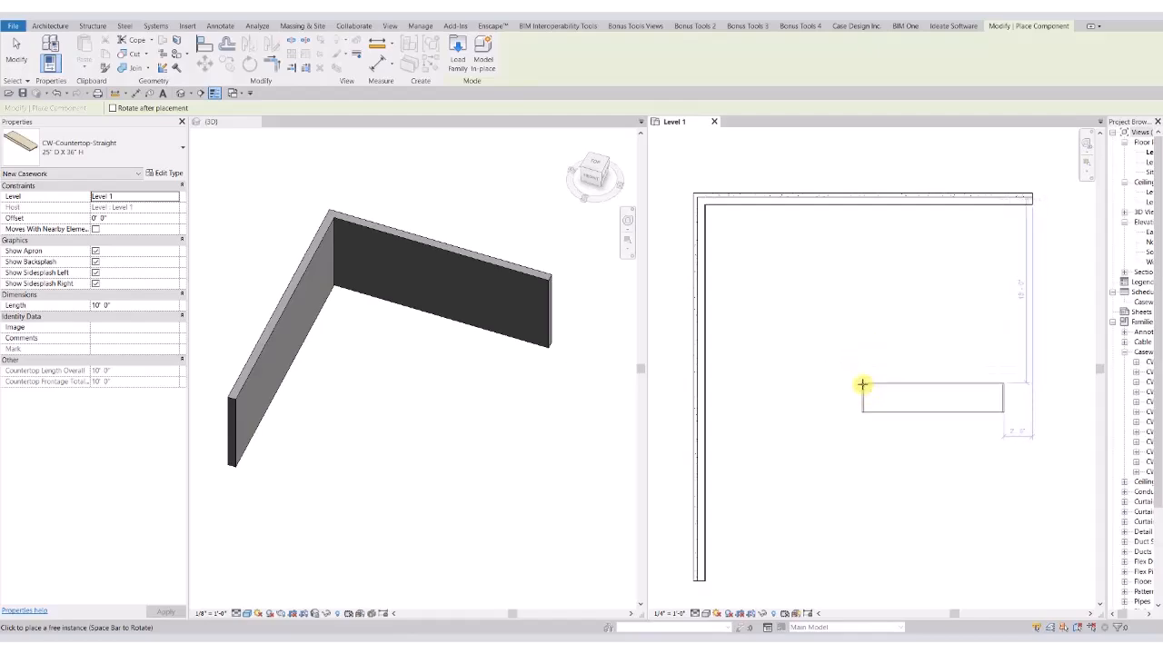
- Rotate the 10' straight countertop through its orientations and place it in the inside corner of the two walls on Level 1
{"action": "key", "text": "space"}
{"action": "key", "text": "space"}
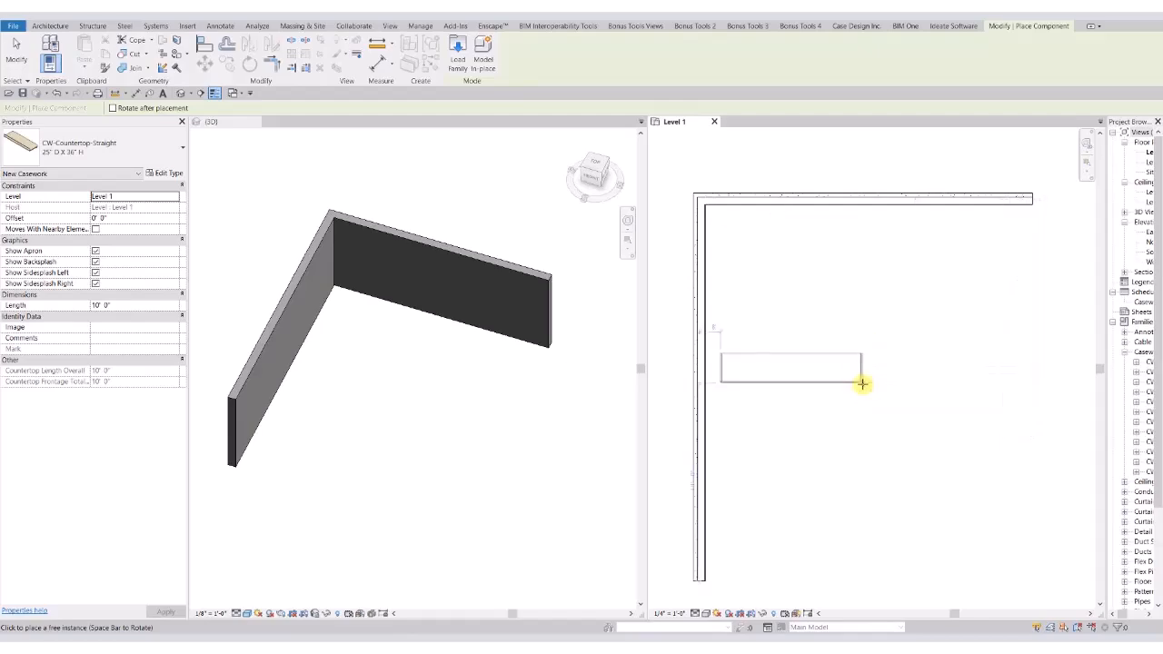
{"action": "key", "text": "space"}
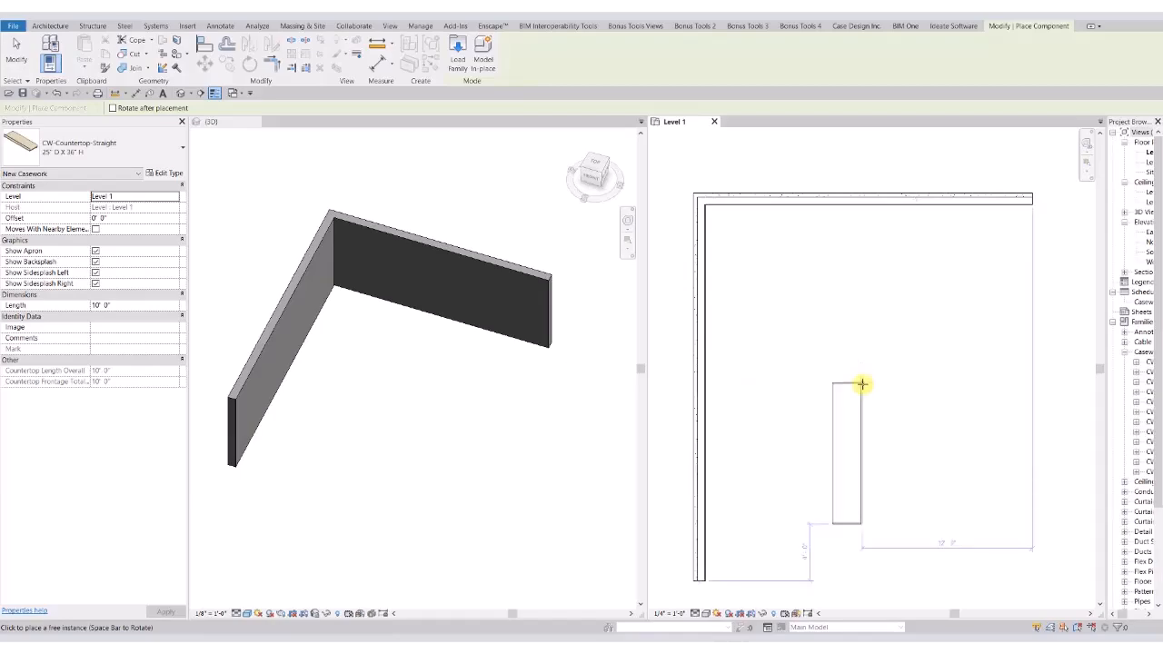
{"action": "key", "text": "space"}
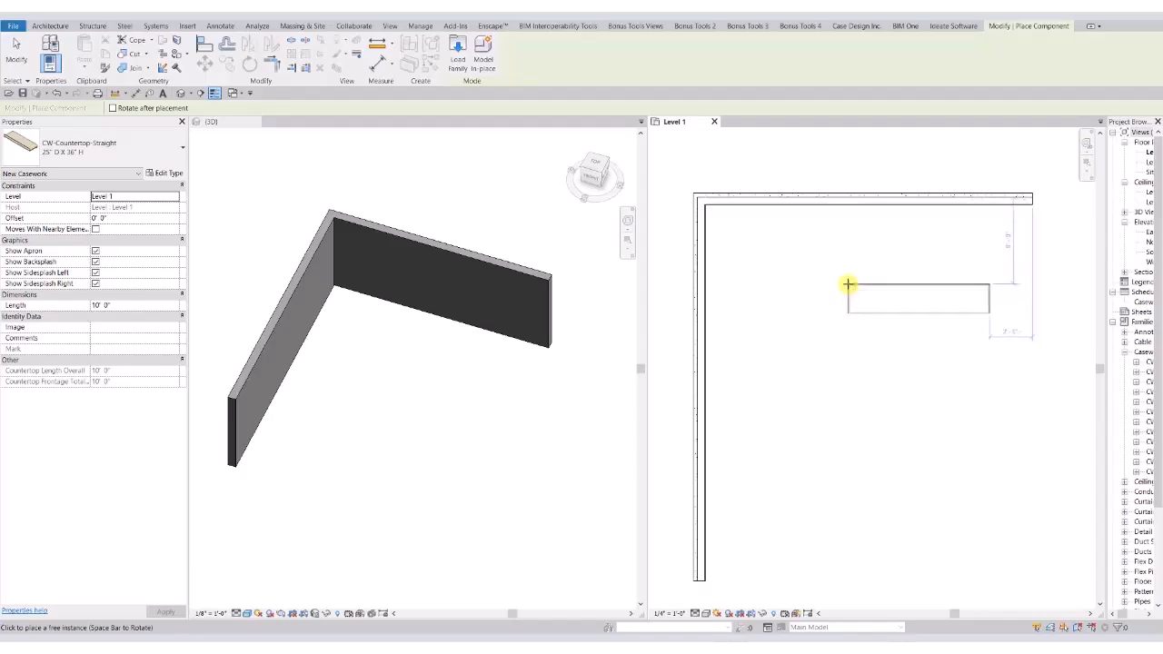
{"action": "left_click", "coordinate": [707, 206]}
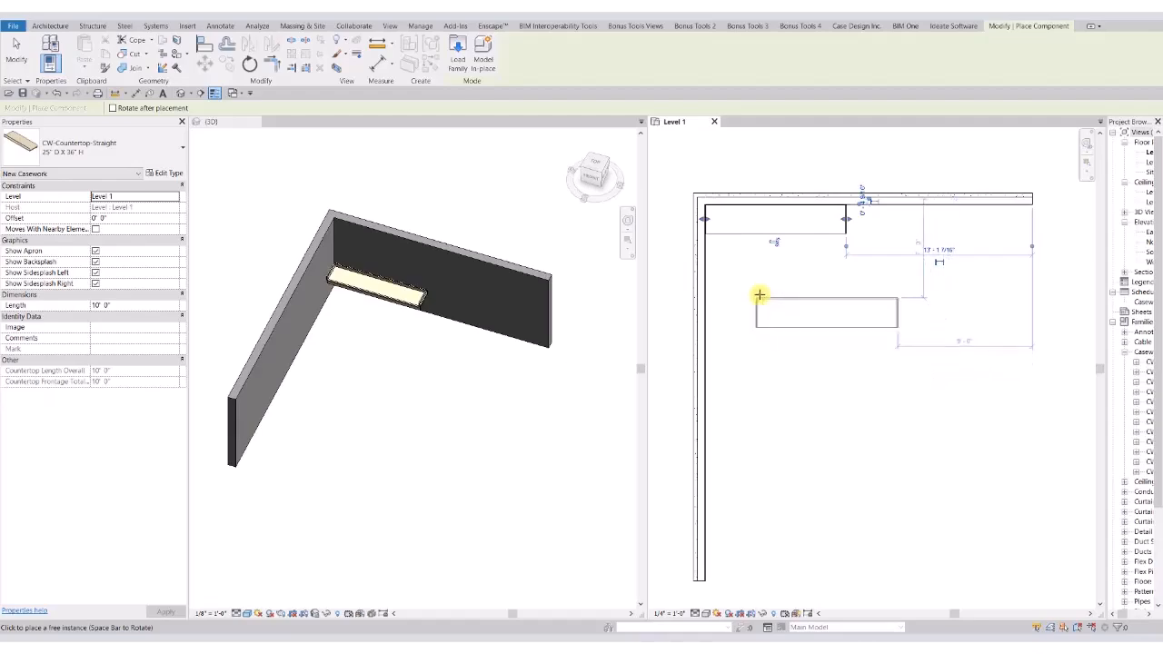
{"action": "left_click", "coordinate": [759, 296]}
{"action": "key", "text": "Escape"}
{"action": "key", "text": "Escape"}
- Flip the facing of the 8' straight countertop in the plan and flip it back
{"action": "scroll", "coordinate": [359, 316], "scroll_direction": "up", "scroll_amount": 4}
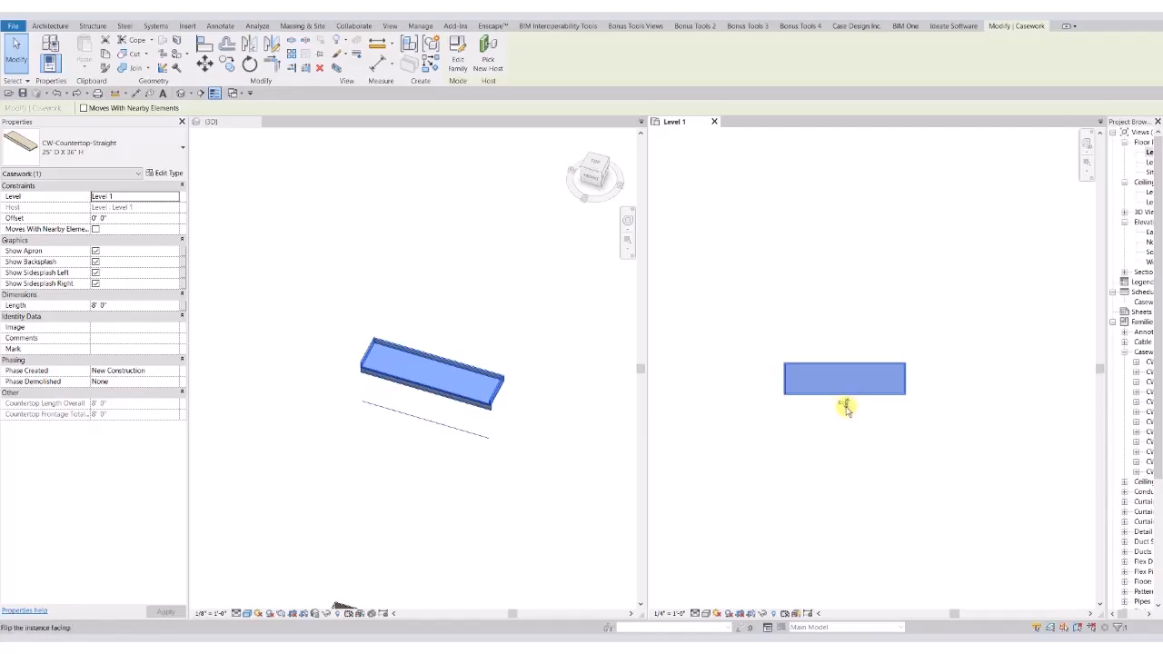
{"action": "left_click", "coordinate": [845, 408]}
{"action": "left_click", "coordinate": [840, 322]}
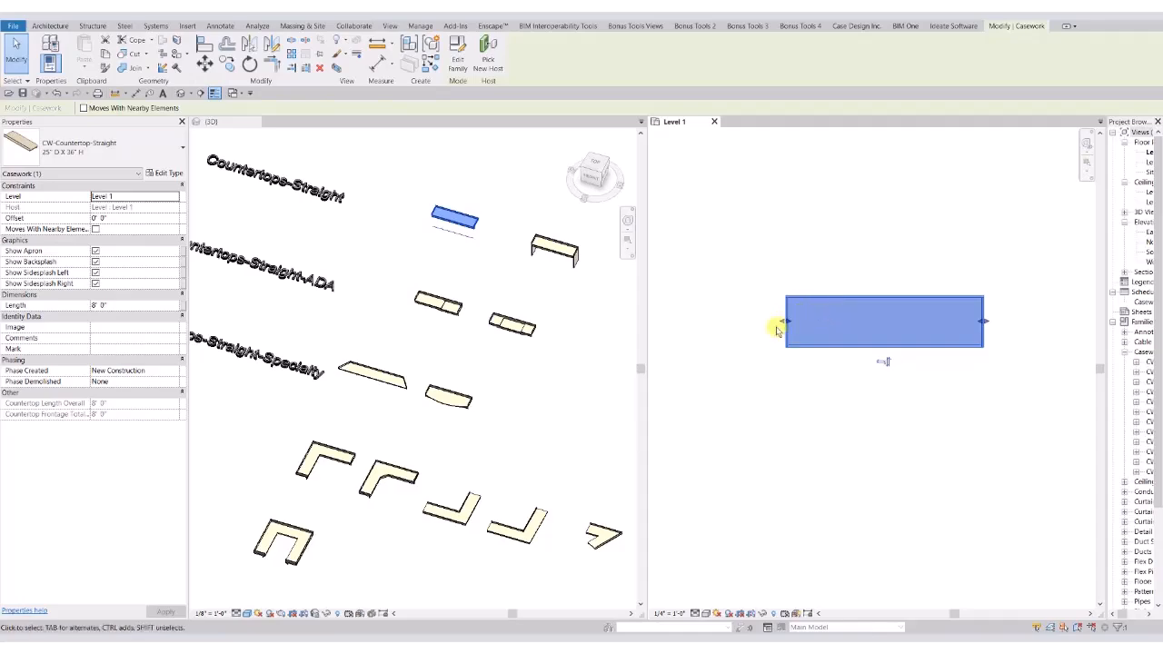
- Stretch both ends of the straight countertop to about 13' 6" overall and set its length back to 8'
{"action": "left_click_drag", "start_coordinate": [983, 321], "coordinate": [1048, 322]}
{"action": "left_click_drag", "start_coordinate": [782, 325], "coordinate": [716, 327]}
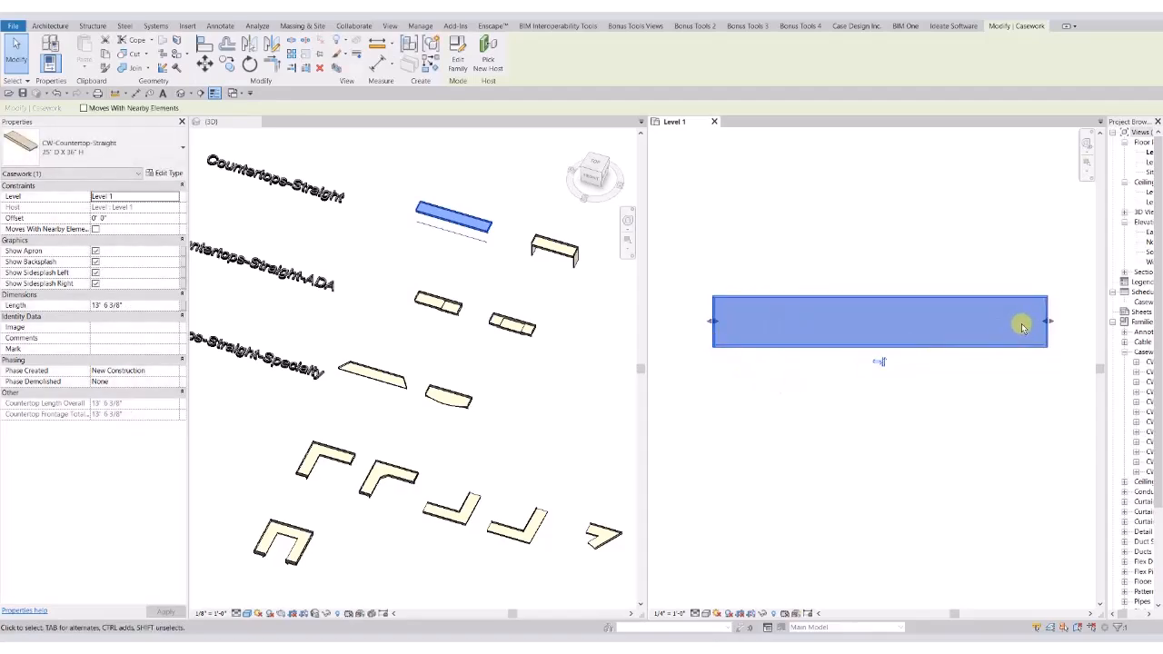
{"action": "left_click", "coordinate": [137, 309]}
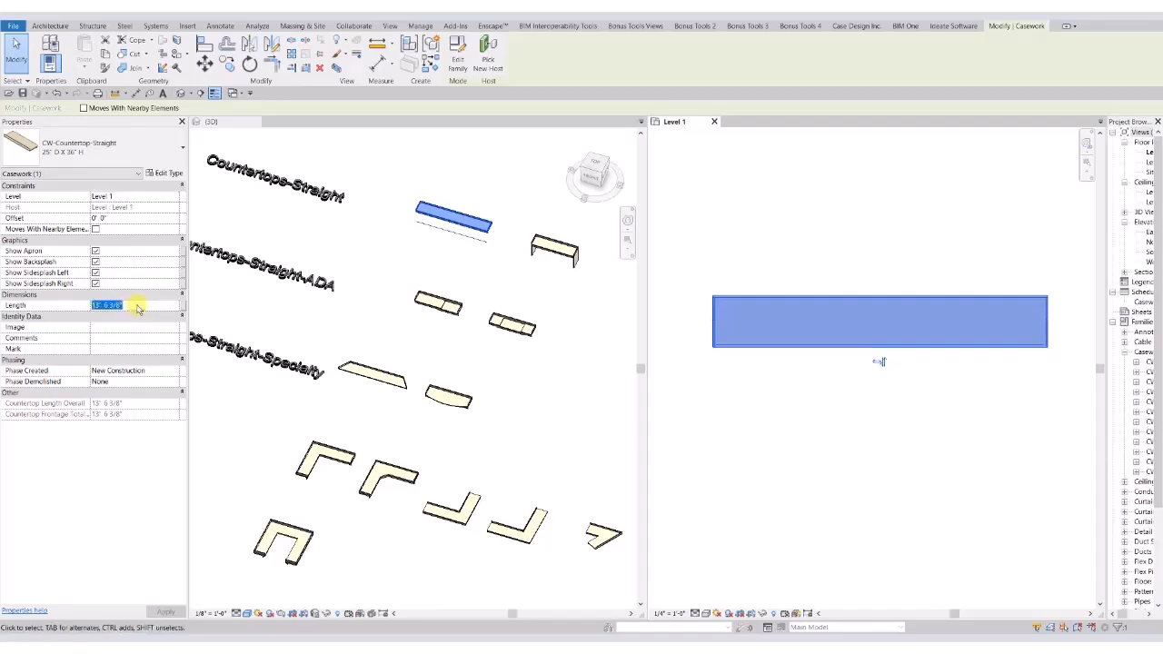
{"action": "type", "text": "8"}
{"action": "key", "text": "Return"}
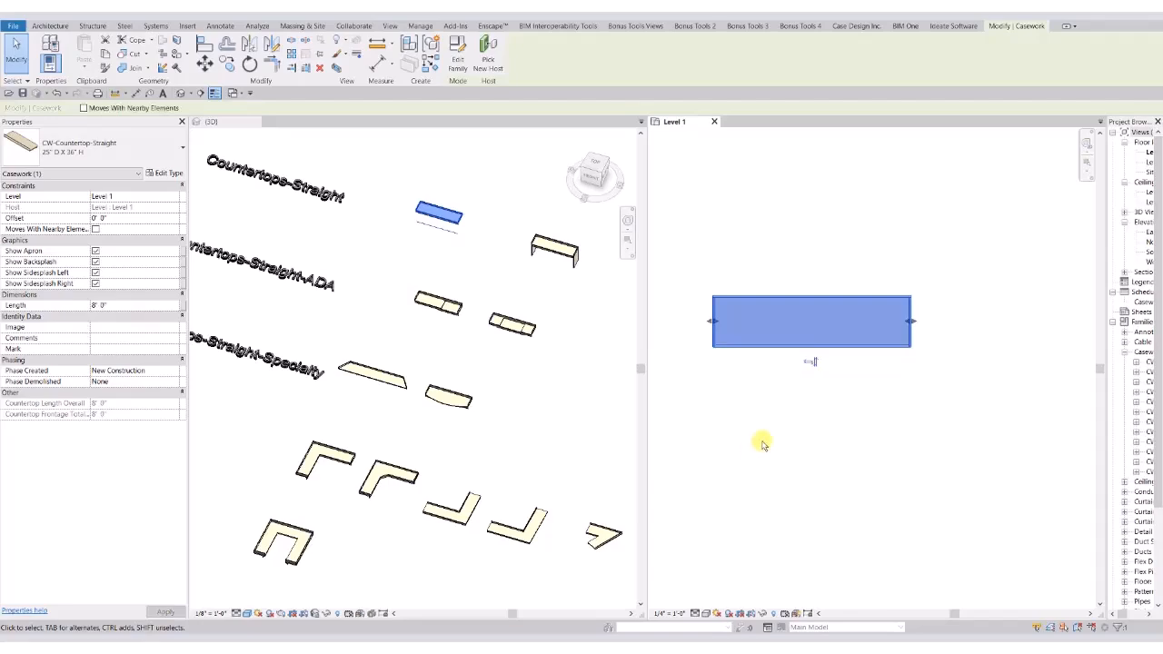
{"action": "left_click", "coordinate": [756, 446]}
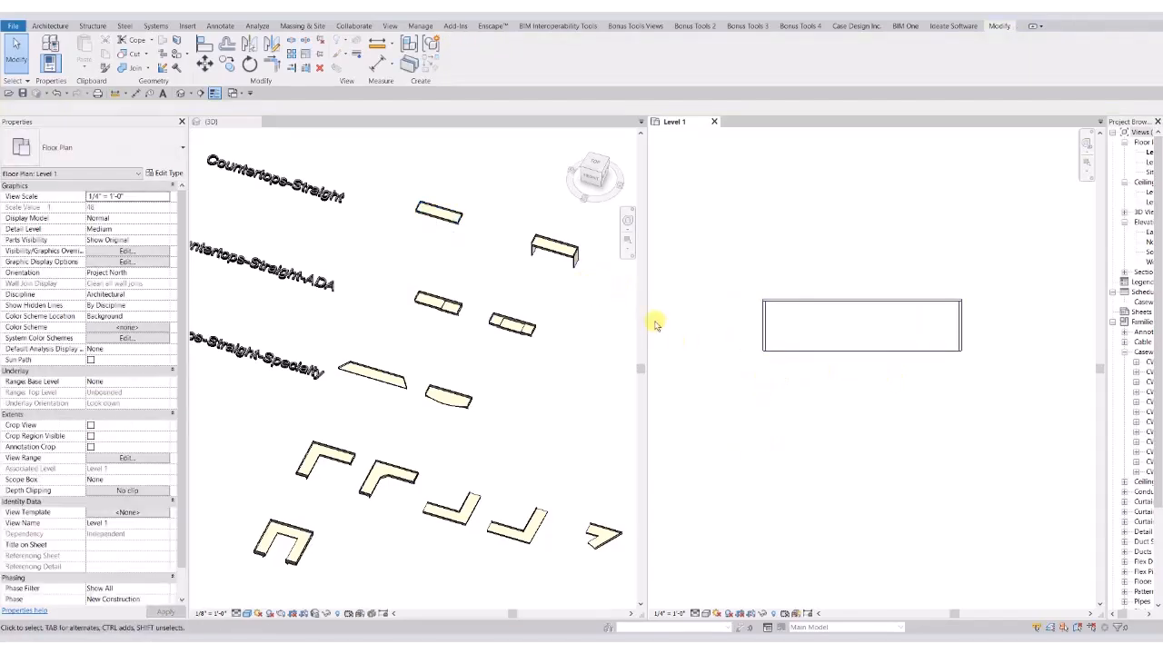
- Stretch the ADA end of the straight countertop with ADA drop in plan to an overall length of about 10' 1"
{"action": "left_click", "coordinate": [448, 309]}
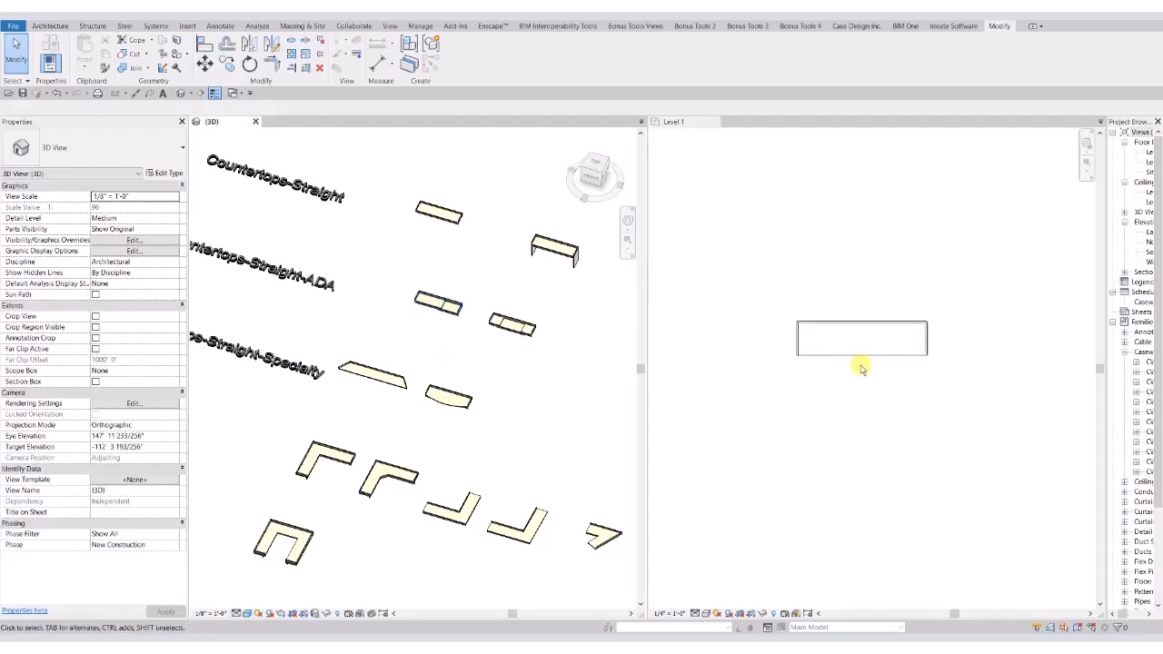
{"action": "scroll", "coordinate": [864, 408], "scroll_direction": "down", "scroll_amount": 3}
{"action": "middle_click_drag", "start_coordinate": [914, 512], "coordinate": [788, 327]}
{"action": "scroll", "coordinate": [818, 349], "scroll_direction": "up", "scroll_amount": 2}
{"action": "left_click", "coordinate": [802, 349]}
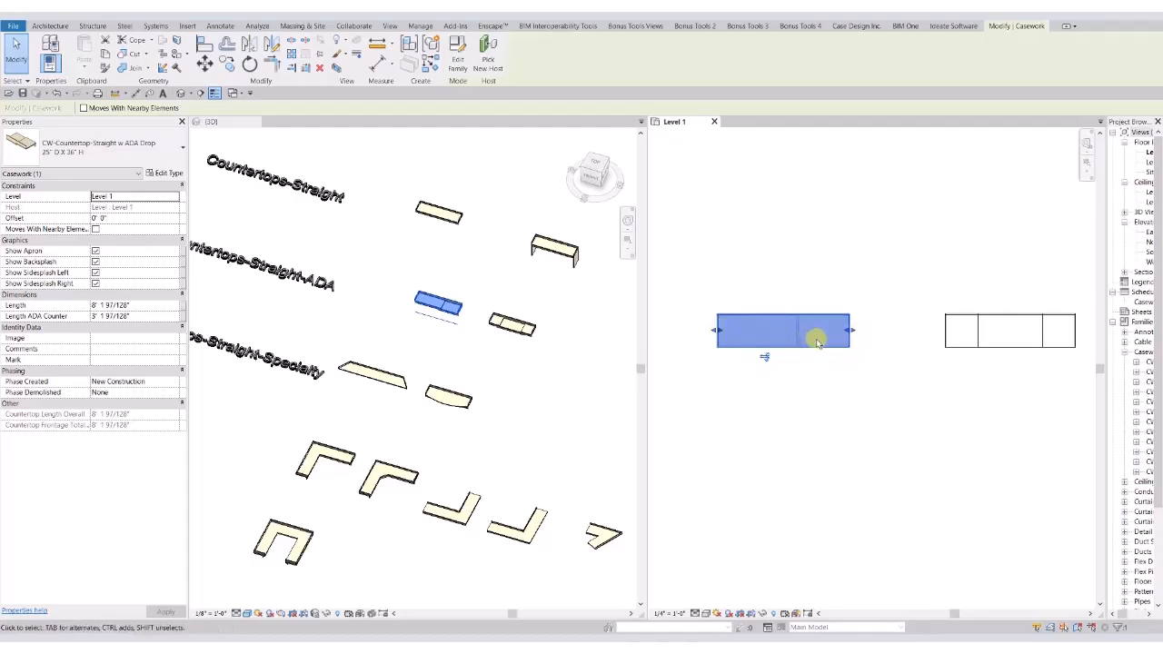
{"action": "left_click_drag", "start_coordinate": [854, 330], "coordinate": [881, 331]}
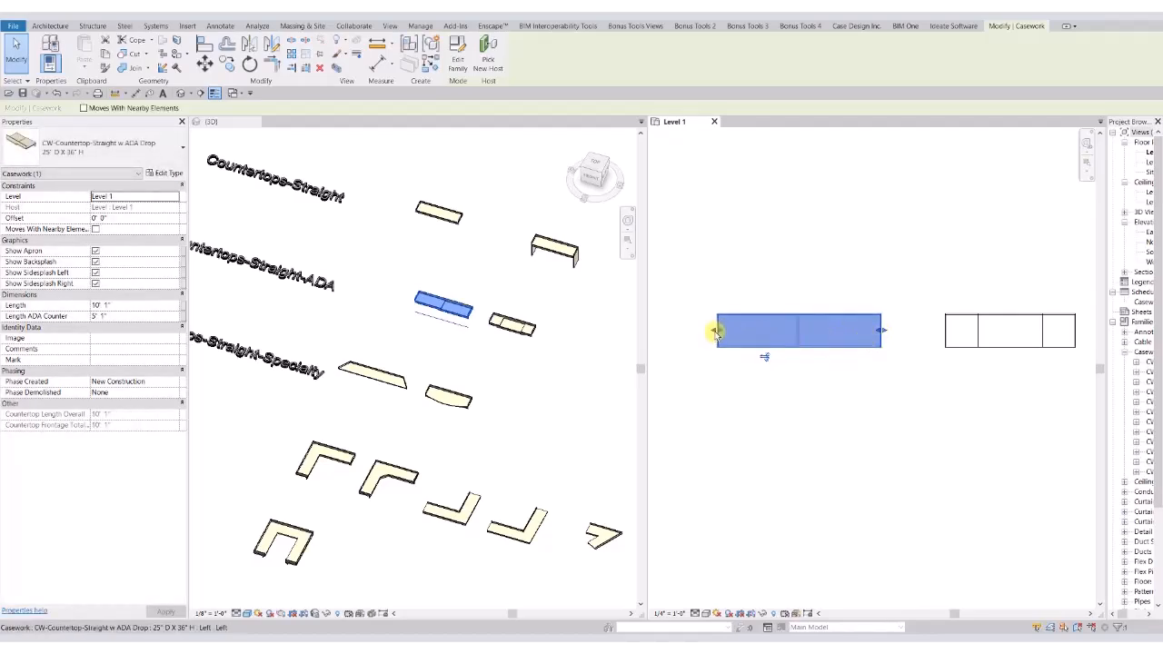
- Stretch the standard-height end of the straight countertop with ADA drop, and set its length to 14' and its ADA counter length to 5'
{"action": "left_click_drag", "start_coordinate": [716, 332], "coordinate": [681, 331]}
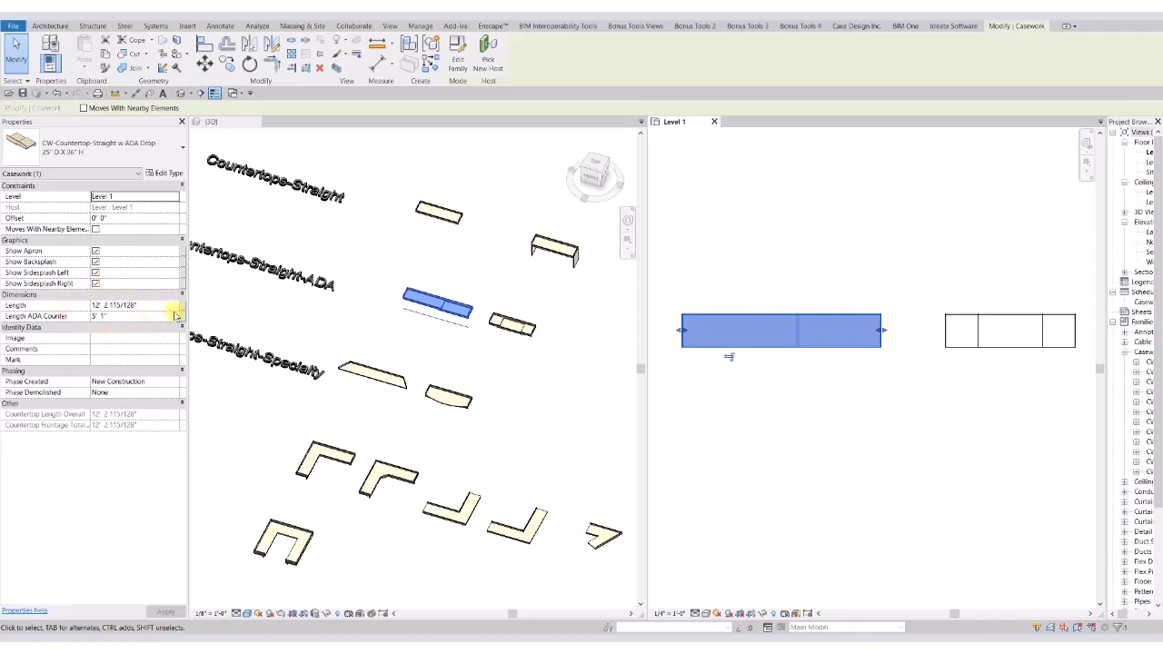
{"action": "left_click", "coordinate": [154, 307]}
{"action": "type", "text": "14"}
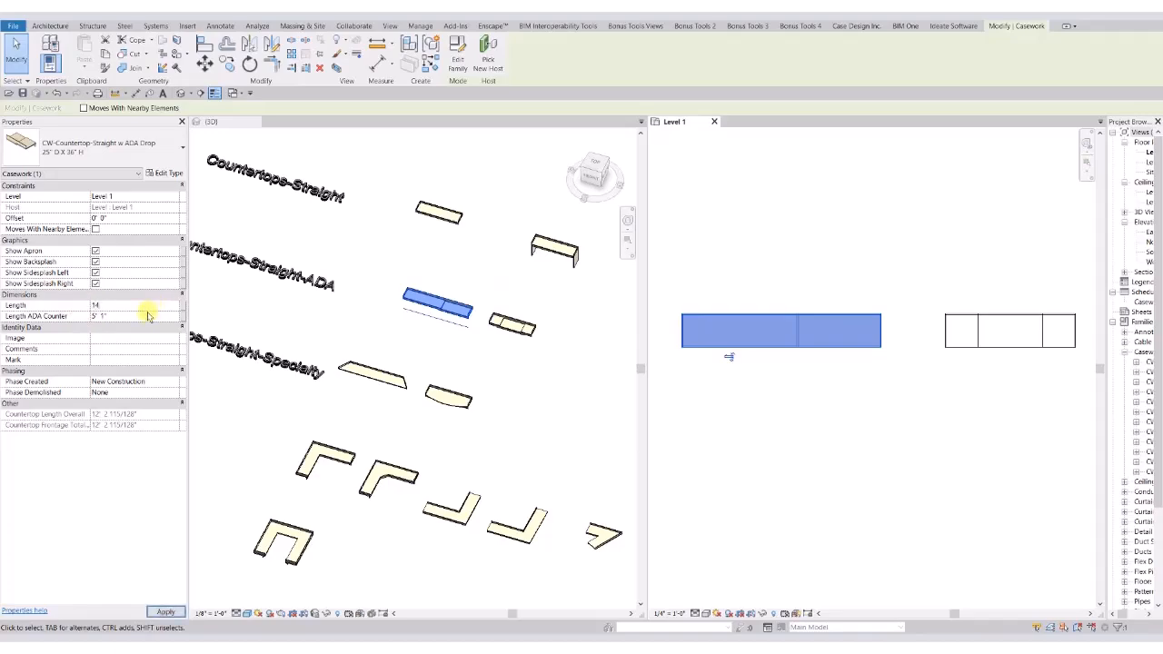
{"action": "left_click", "coordinate": [146, 319]}
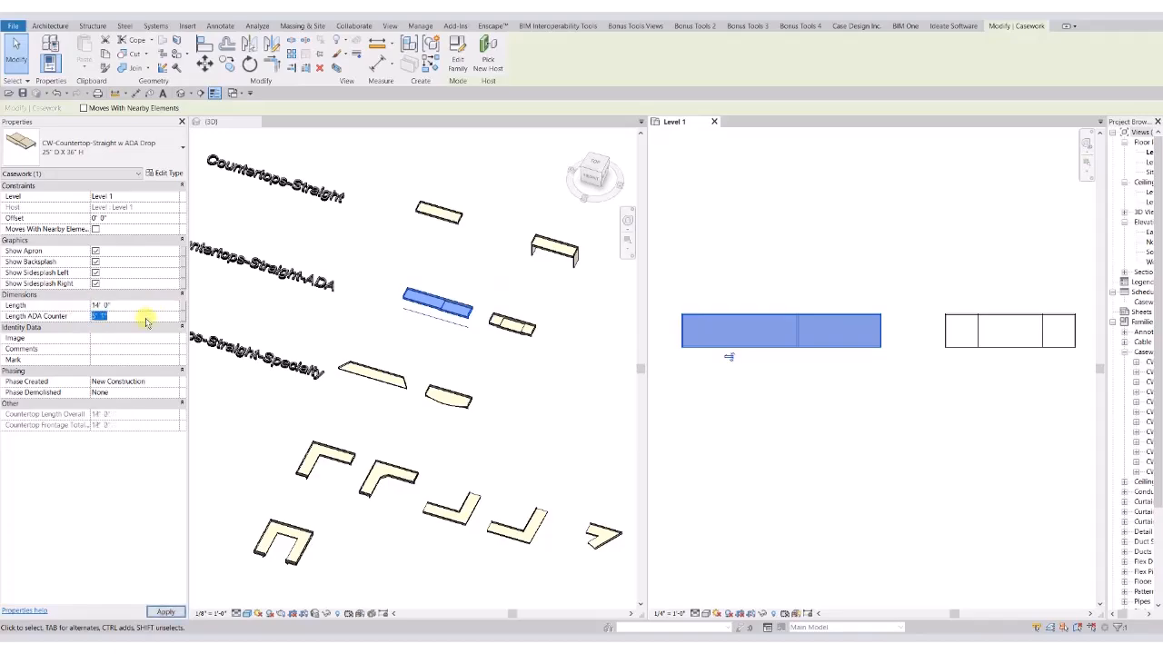
- Stretch both ends of the straight countertop with middle ADA drop in plan to an overall length of about 13' 1"
{"action": "middle_click_drag", "start_coordinate": [994, 368], "coordinate": [913, 381]}
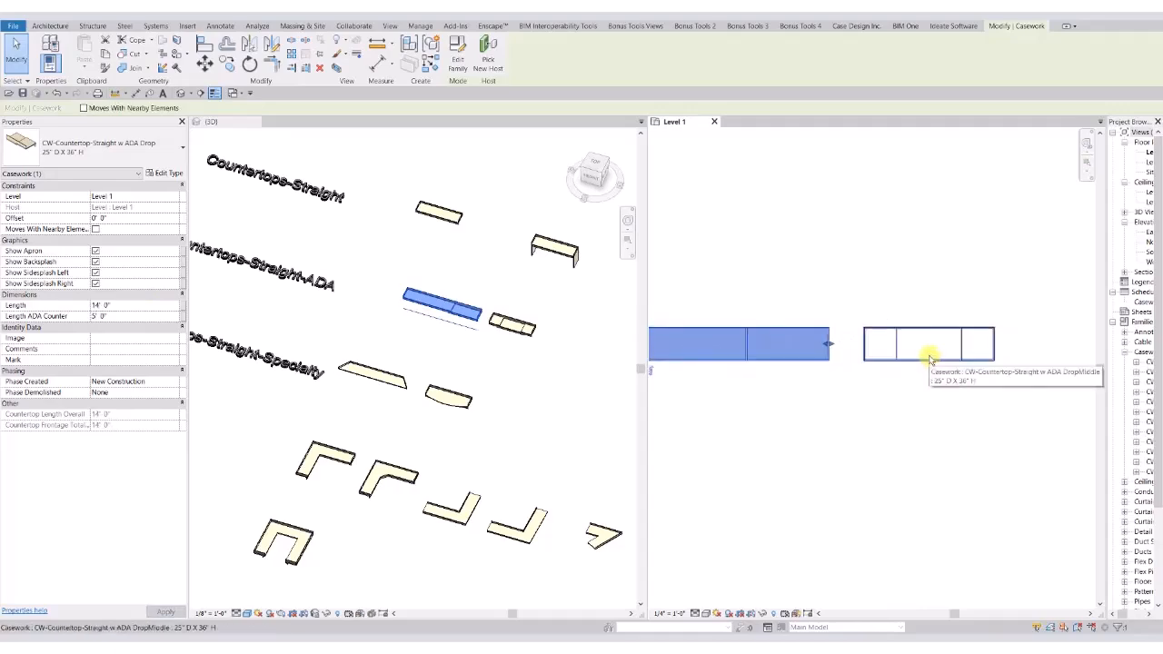
{"action": "left_click", "coordinate": [929, 359]}
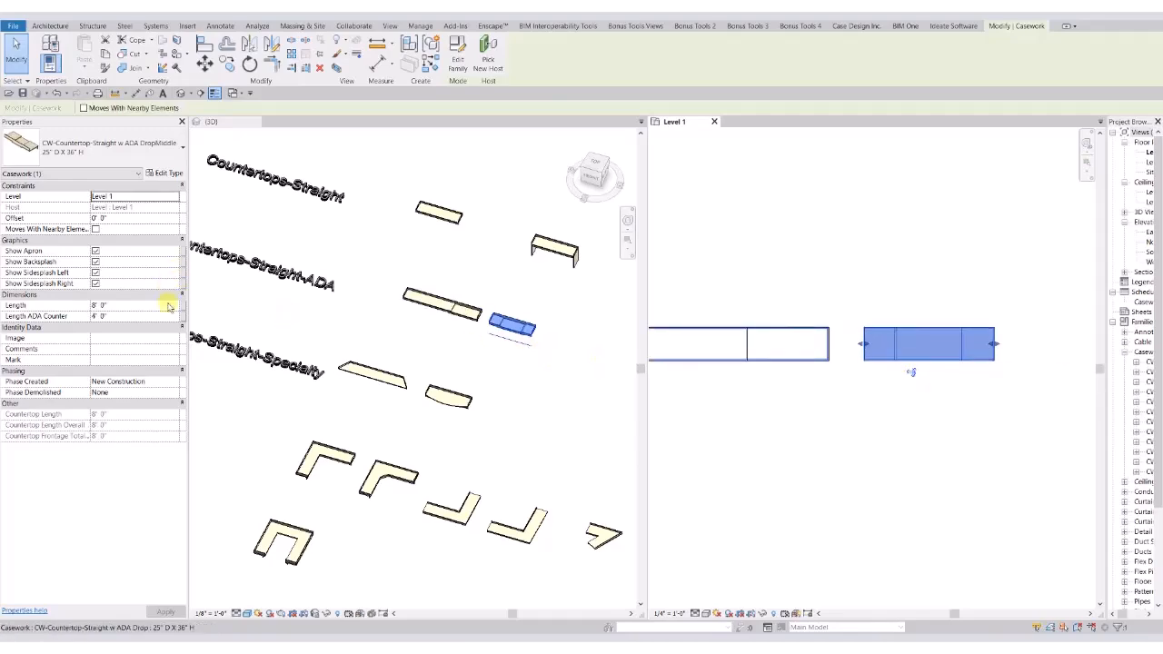
{"action": "left_click_drag", "start_coordinate": [995, 346], "coordinate": [1051, 344]}
{"action": "left_click_drag", "start_coordinate": [840, 346], "coordinate": [838, 345]}
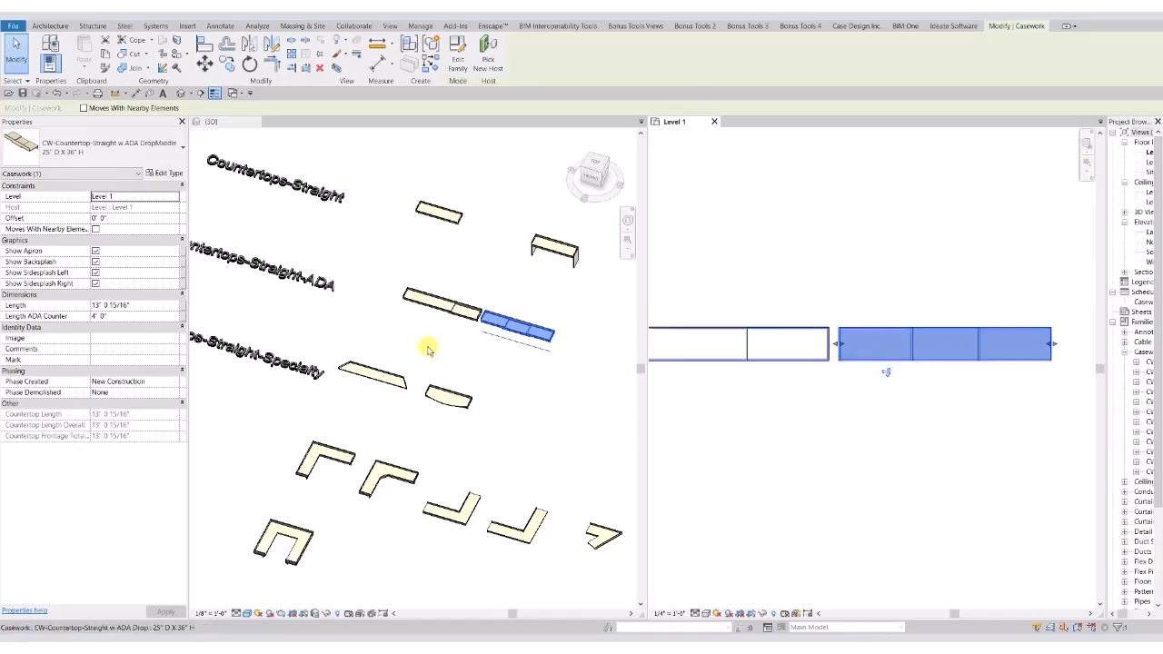
- Set the middle-drop countertop's length to 12' and ADA counter length to 5', and move it slightly away from the neighbouring countertop
{"action": "left_click", "coordinate": [150, 312]}
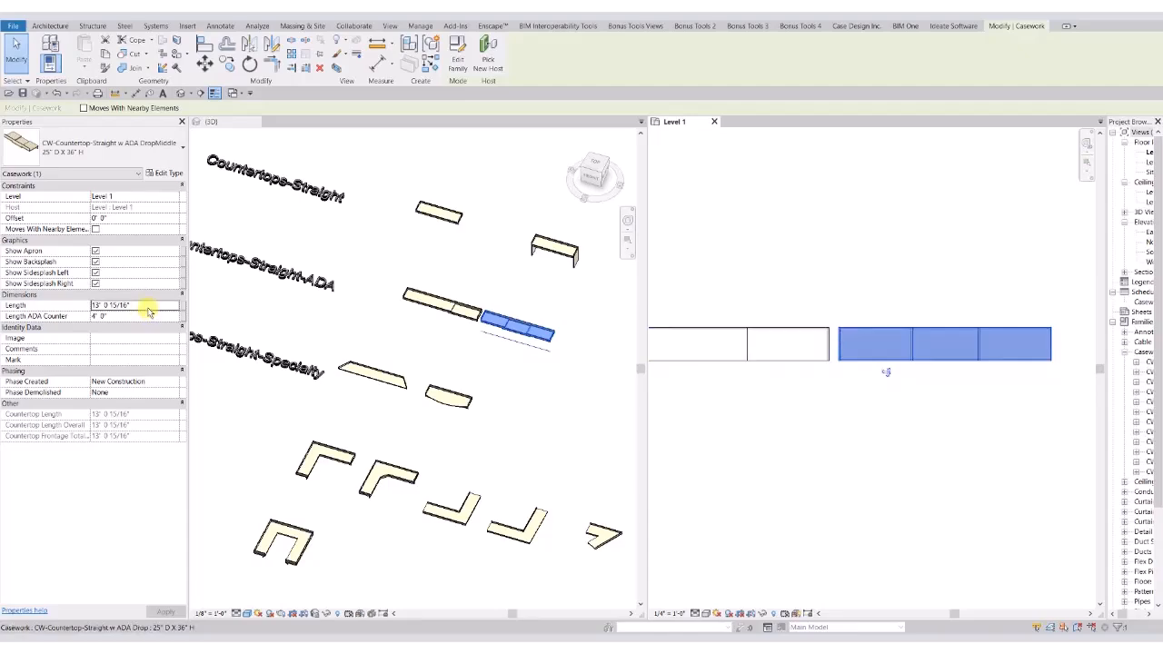
{"action": "type", "text": "12' 0"}
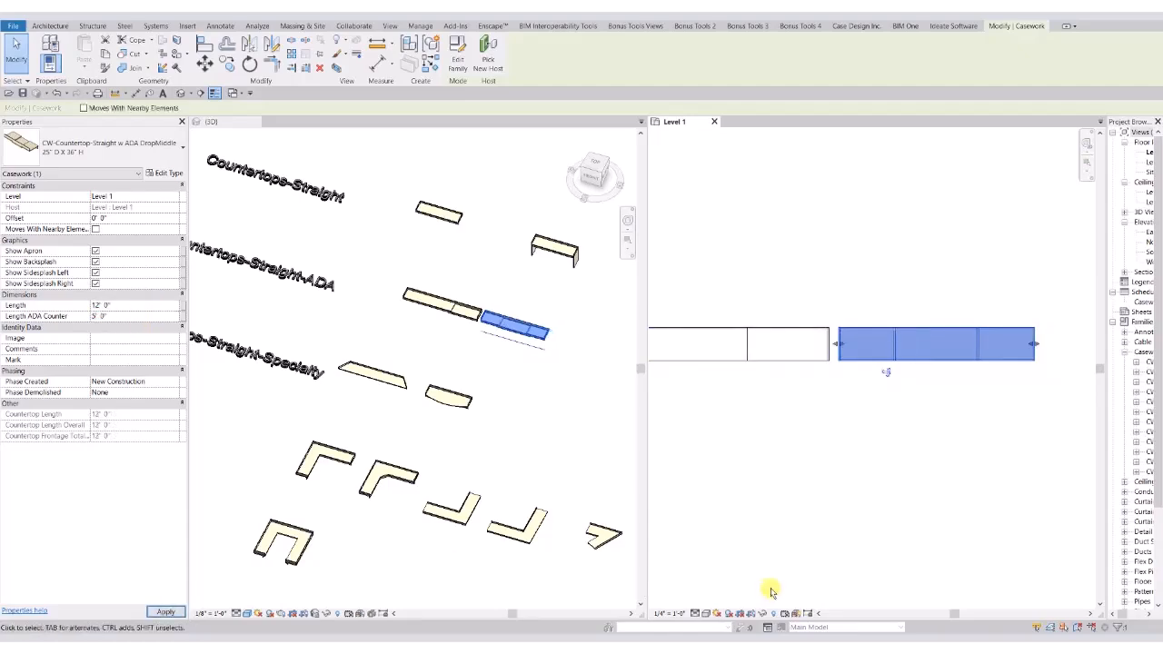
{"action": "left_click_drag", "start_coordinate": [883, 344], "coordinate": [917, 344]}
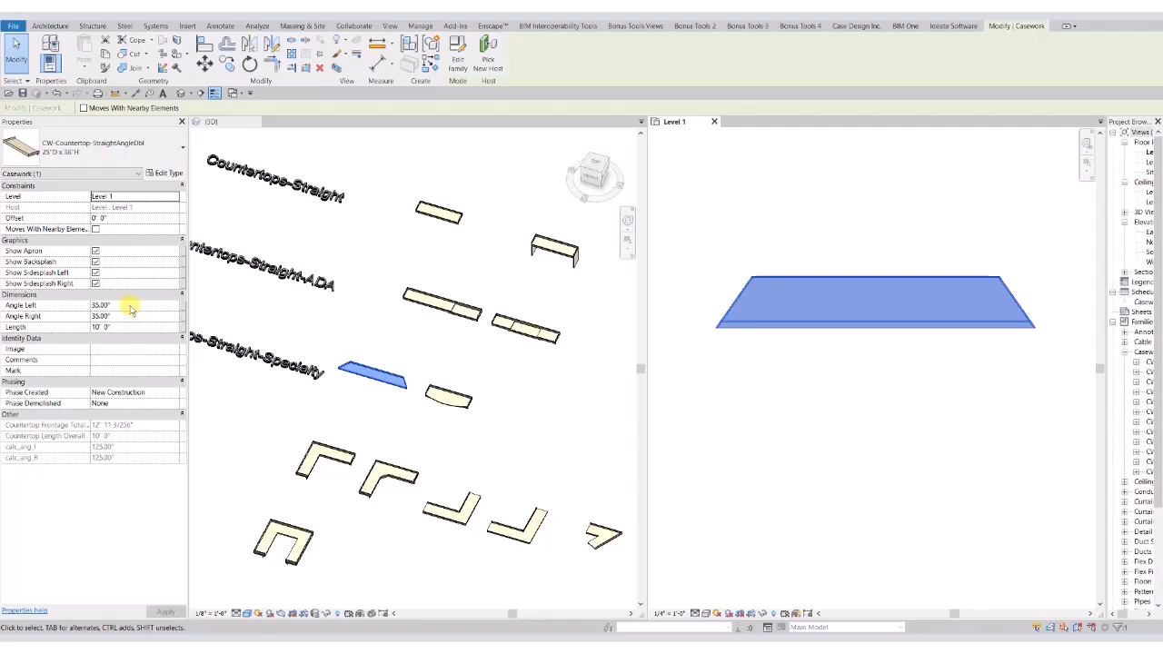
- Set the double-angled straight countertop's left angle to -60° and its right angle to -25°
{"action": "left_click", "coordinate": [130, 310]}
{"action": "type", "text": "-60"}
{"action": "left_click", "coordinate": [124, 318]}
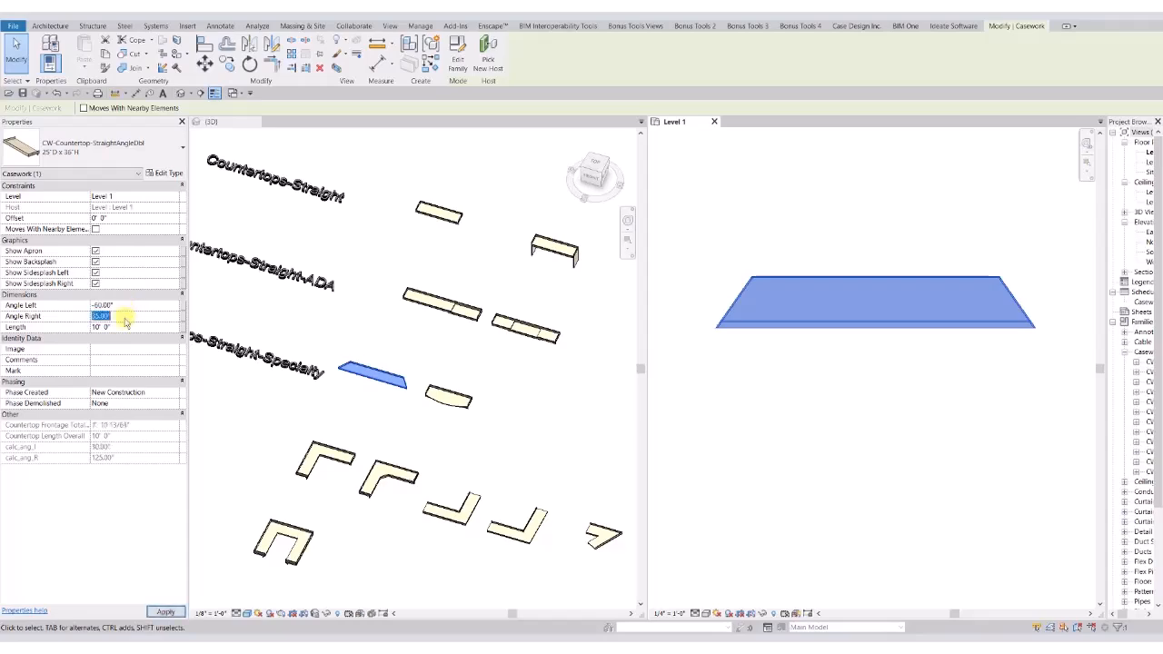
{"action": "type", "text": "-25"}
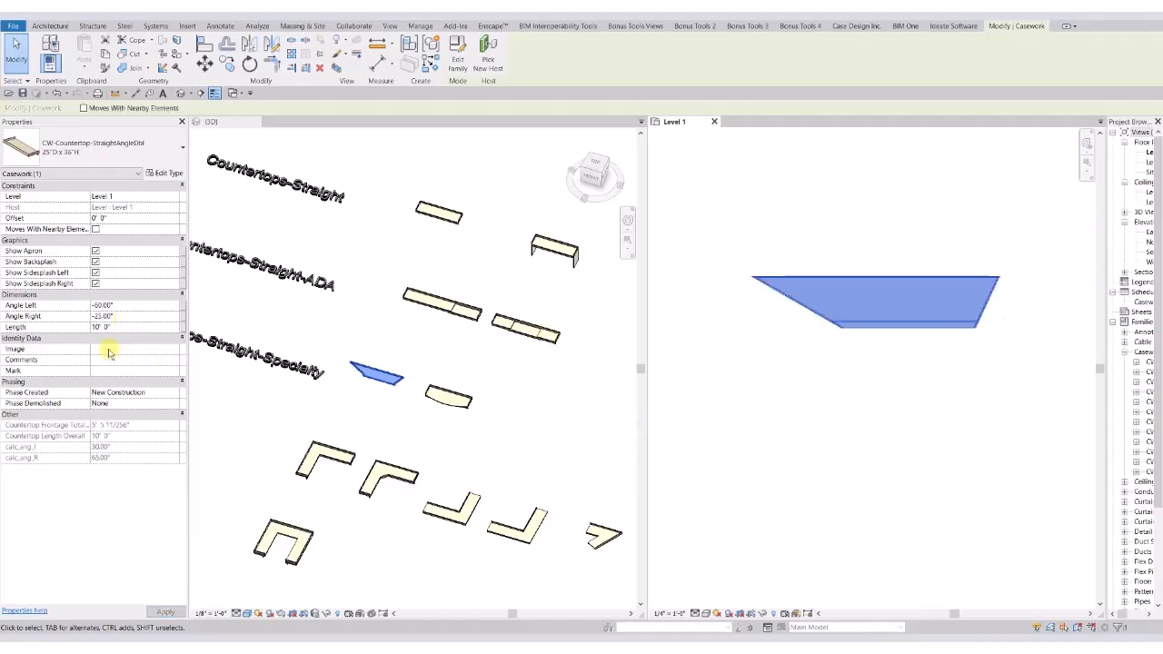
- Set the double-angled straight countertop's left angle to 60° and its right angle to 30°
{"action": "left_click", "coordinate": [127, 306]}
{"action": "type", "text": "60"}
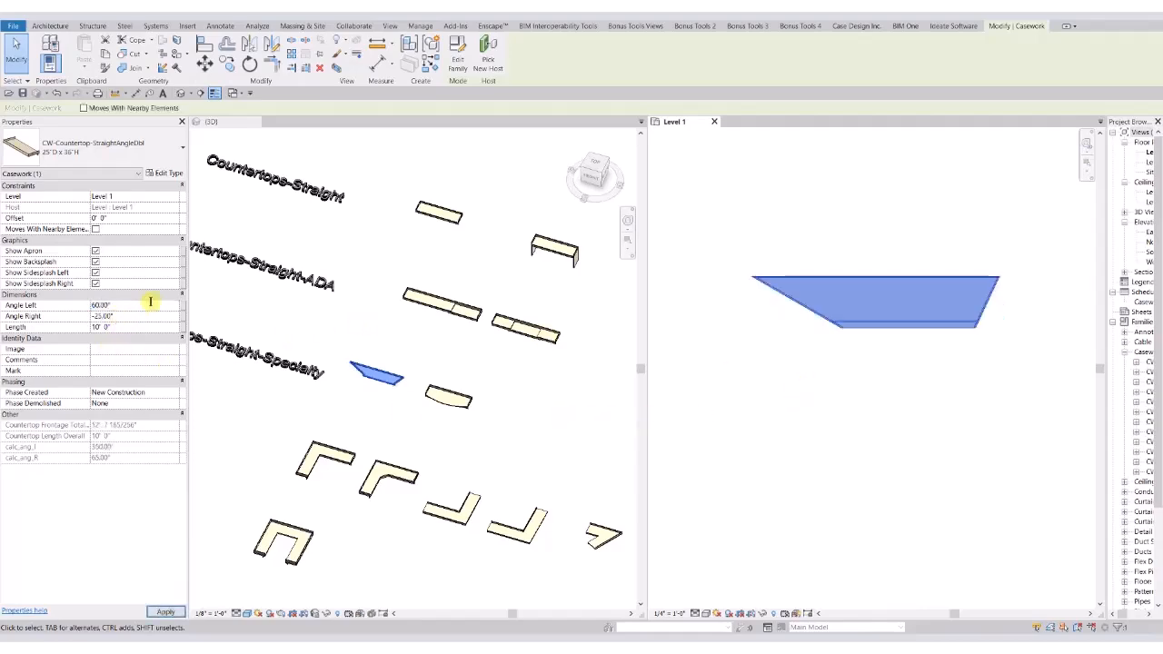
{"action": "left_click", "coordinate": [159, 316]}
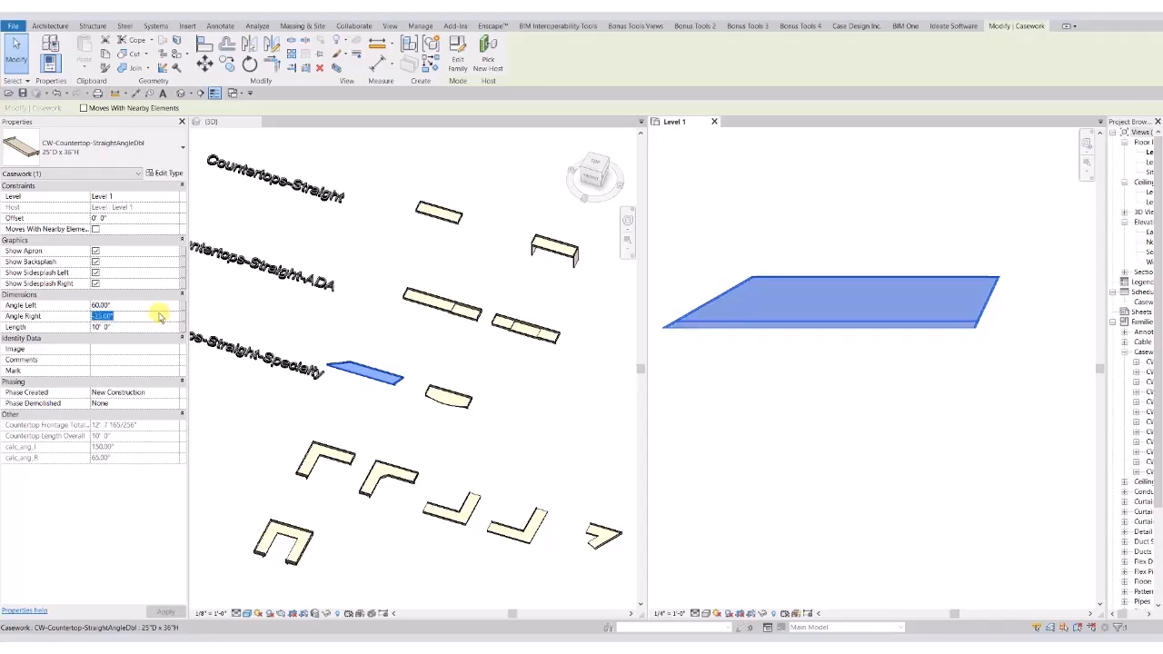
{"action": "type", "text": "30"}
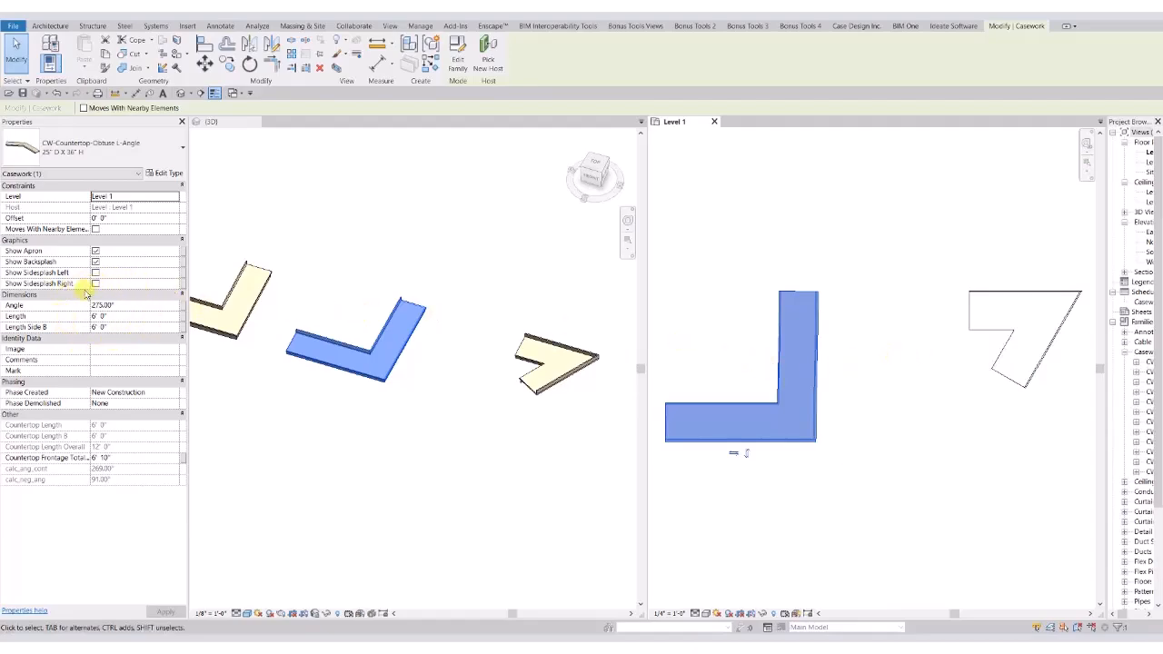
- Set the obtuse L-angle countertop's angle to 91° and then to 269°
{"action": "left_click", "coordinate": [138, 309]}
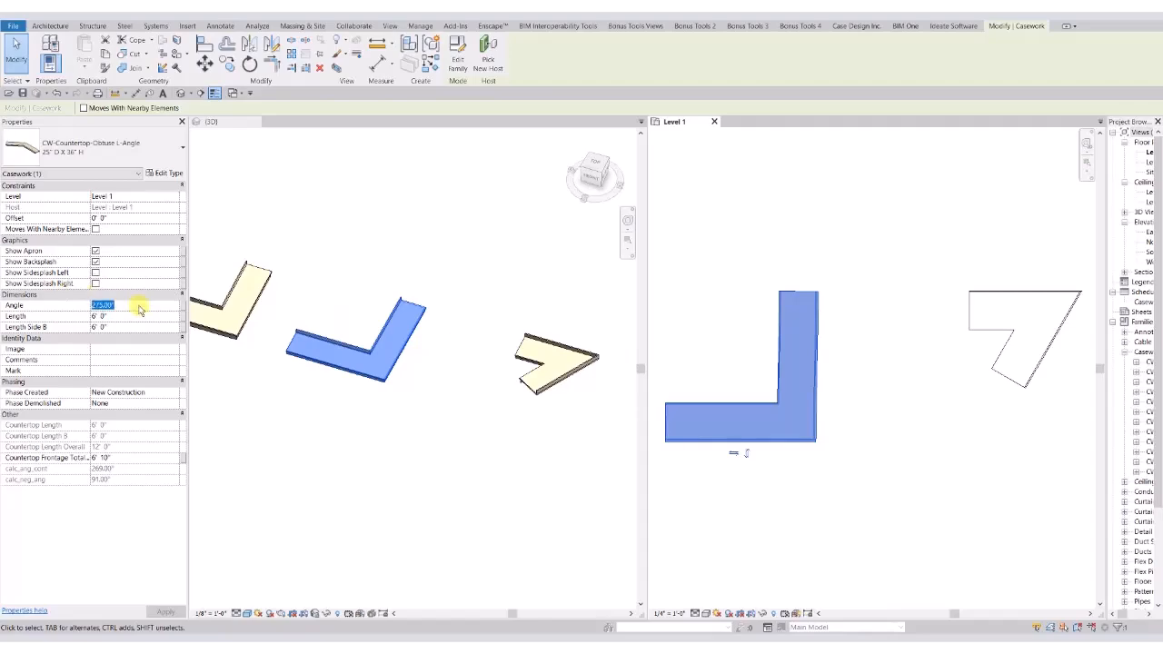
{"action": "type", "text": "91"}
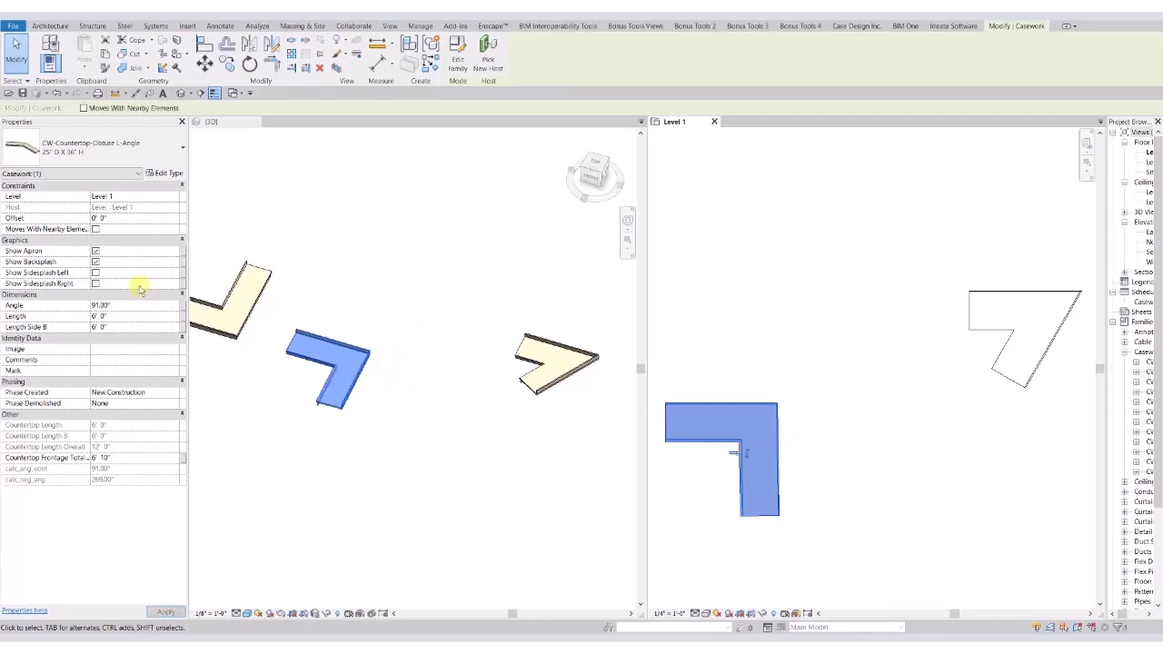
{"action": "left_click", "coordinate": [129, 307]}
{"action": "type", "text": "269"}
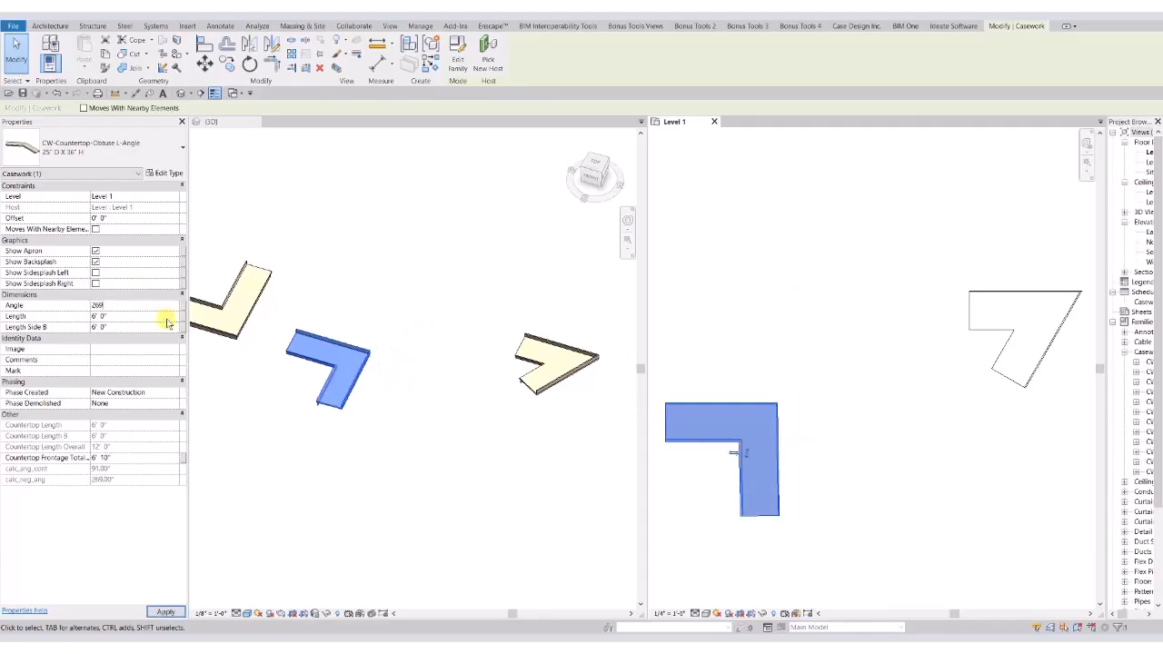
{"action": "left_click", "coordinate": [838, 368]}
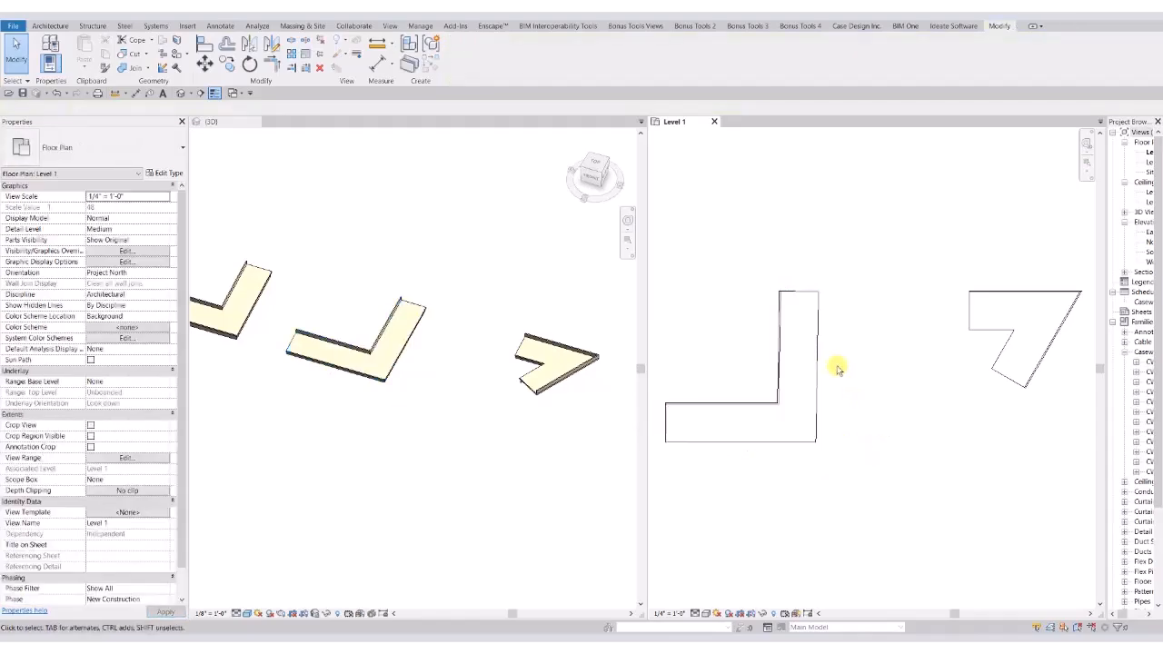
- Set the acute L-angle countertop's angle to 45° and then to 89°
{"action": "left_click", "coordinate": [1041, 333]}
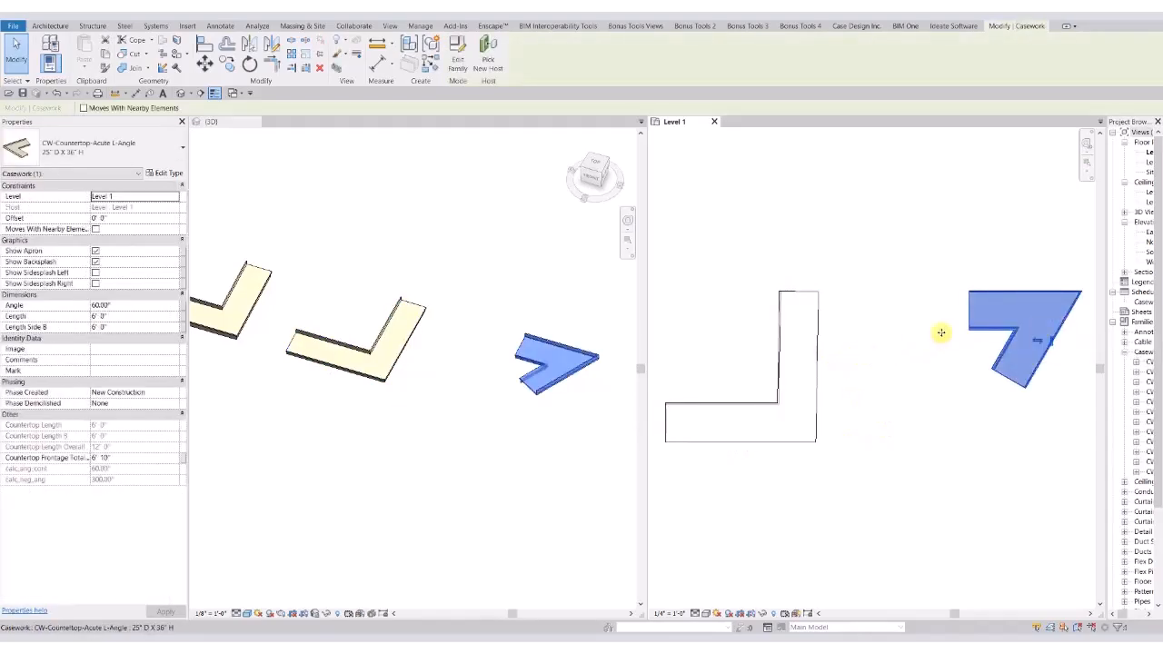
{"action": "left_click", "coordinate": [156, 309]}
{"action": "type", "text": "45"}
{"action": "key", "text": "Return"}
{"action": "left_click", "coordinate": [131, 310]}
{"action": "type", "text": "89"}
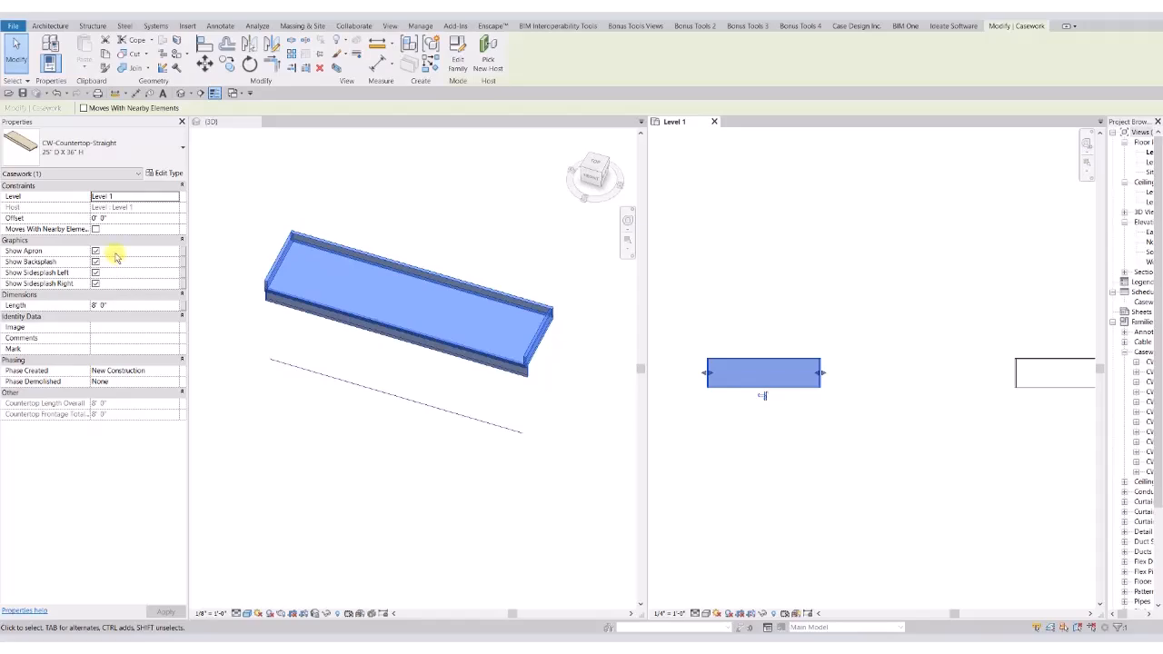
- Turn off the apron, backsplash and both sidesplashes of the 8' straight countertop, and turn its apron back on
{"action": "left_click", "coordinate": [95, 251]}
{"action": "left_click", "coordinate": [95, 261]}
{"action": "left_click", "coordinate": [95, 272]}
{"action": "left_click", "coordinate": [95, 283]}
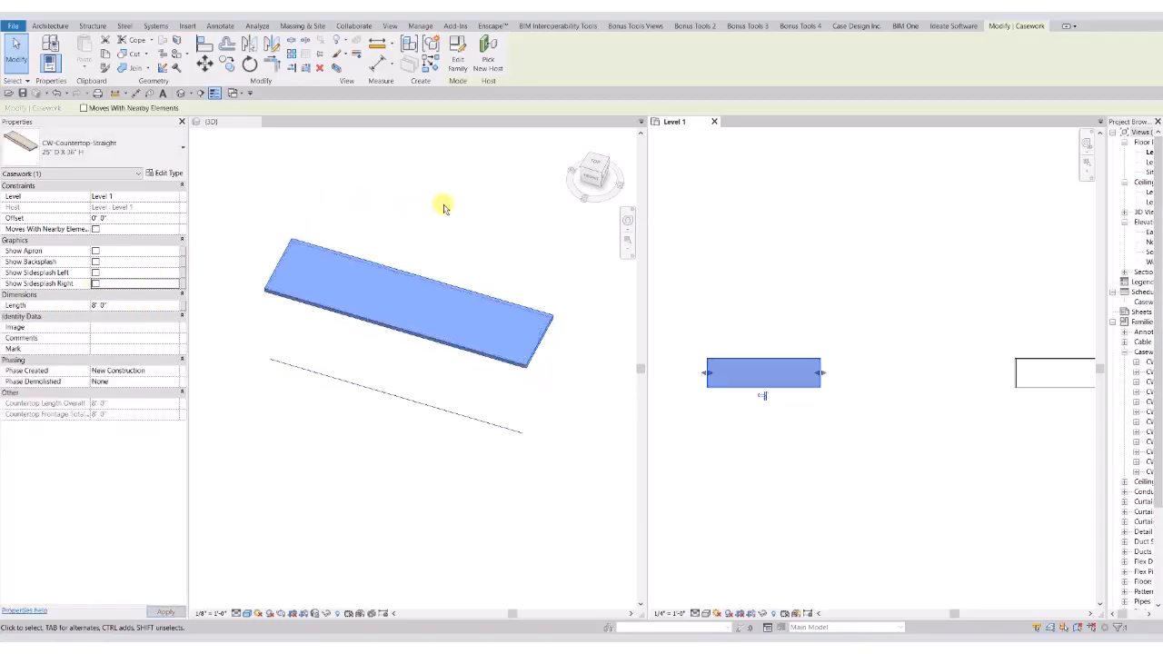
{"action": "left_click", "coordinate": [95, 251]}
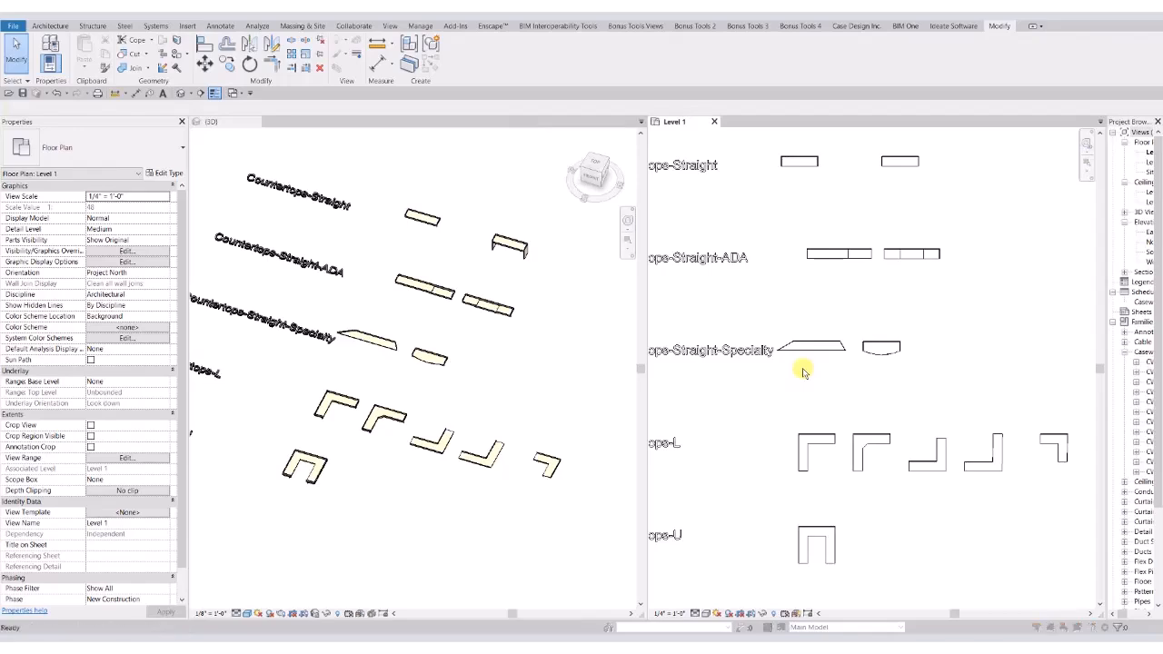
- Hide the Countertop Apron and Countertop Backsplash subcategories of Casework in the Level 1 plan's visibility/graphic overrides
{"action": "key", "text": "v"}
{"action": "key", "text": "g"}
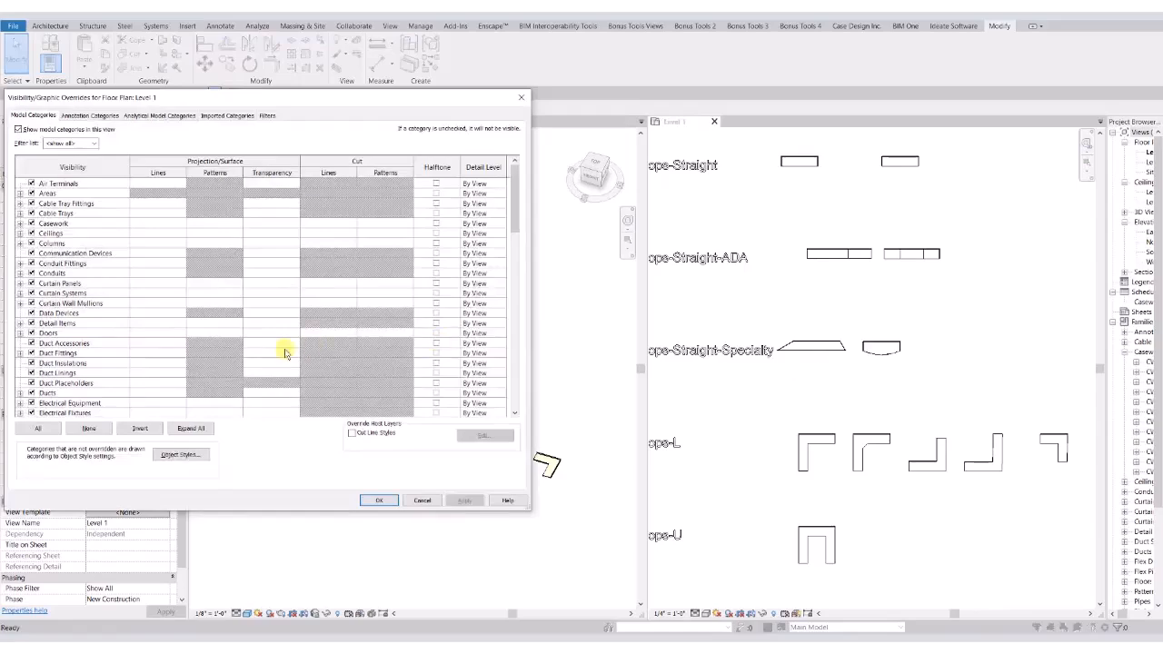
{"action": "left_click", "coordinate": [20, 222]}
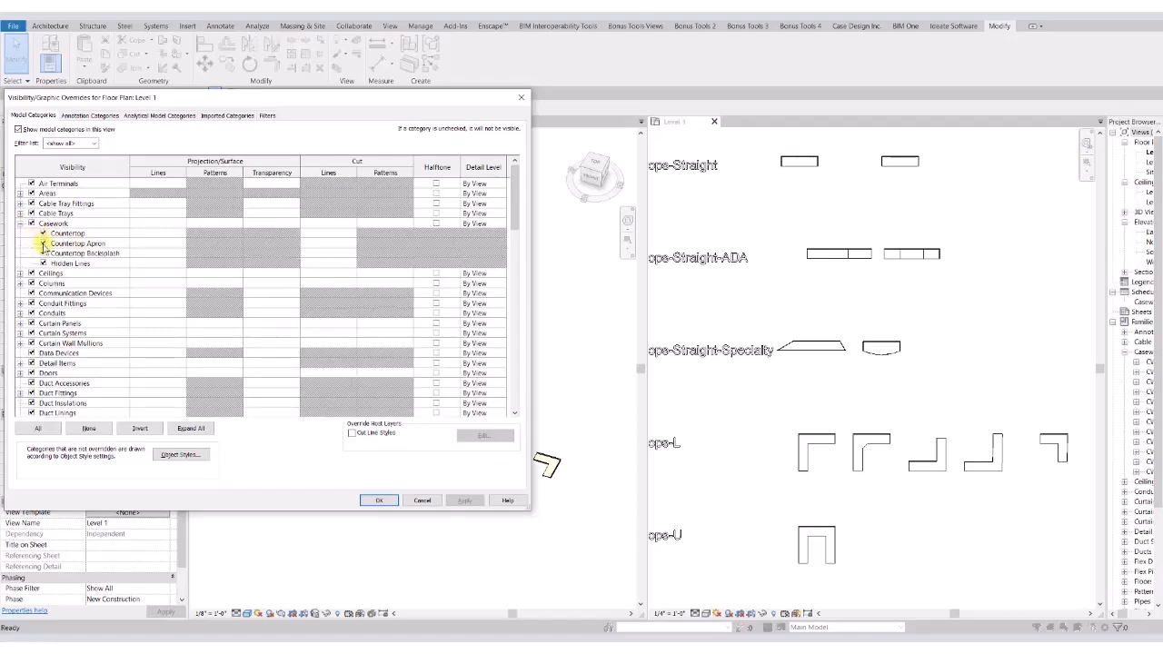
{"action": "left_click", "coordinate": [43, 242]}
{"action": "left_click", "coordinate": [43, 254]}
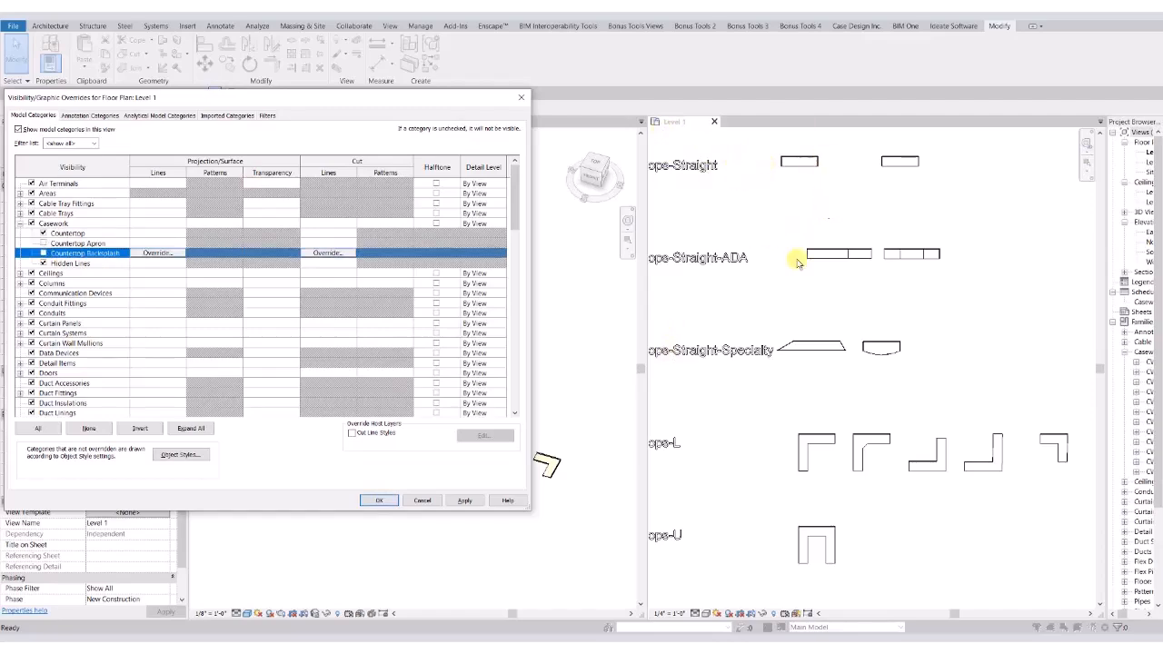
{"action": "left_click", "coordinate": [379, 500]}
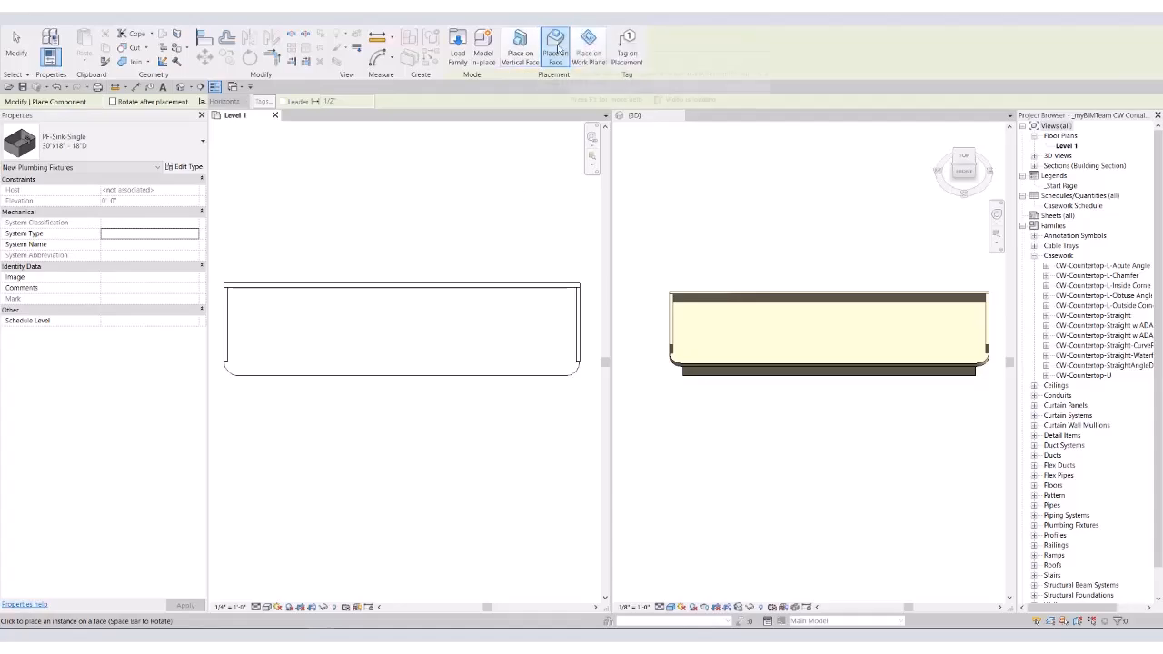
- Place a 30"x18" - 18"D PF-Sink-Single on the countertop's top face near the backsplash and end the placement
{"action": "left_click", "coordinate": [391, 301]}
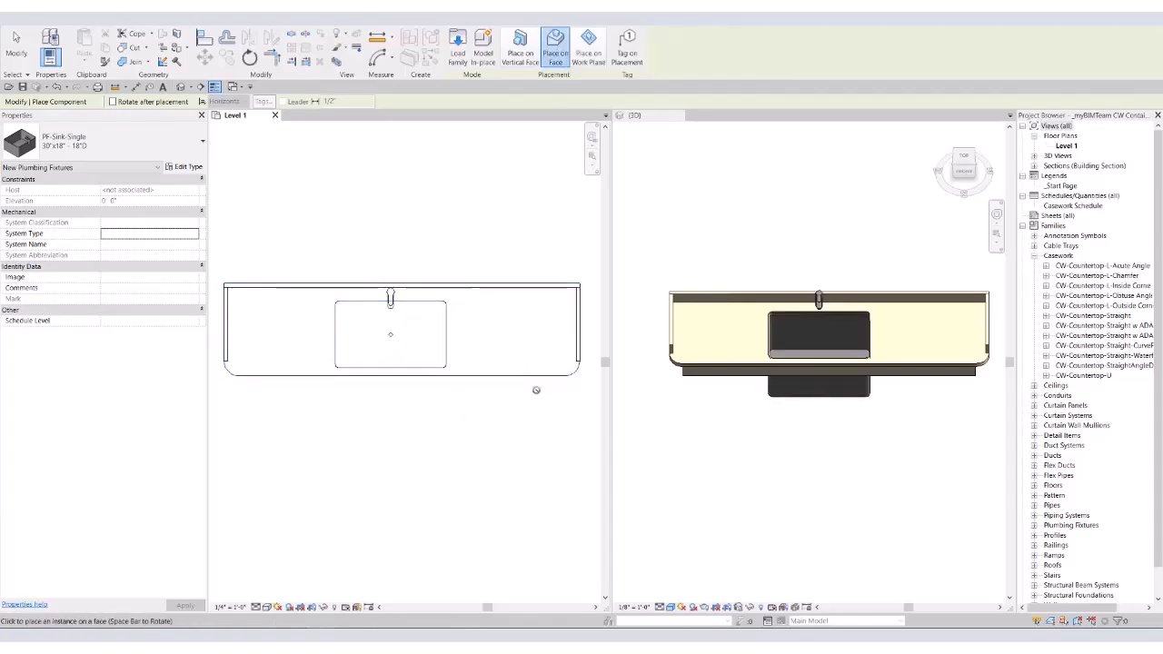
{"action": "key", "text": "Escape"}
{"action": "key", "text": "Escape"}
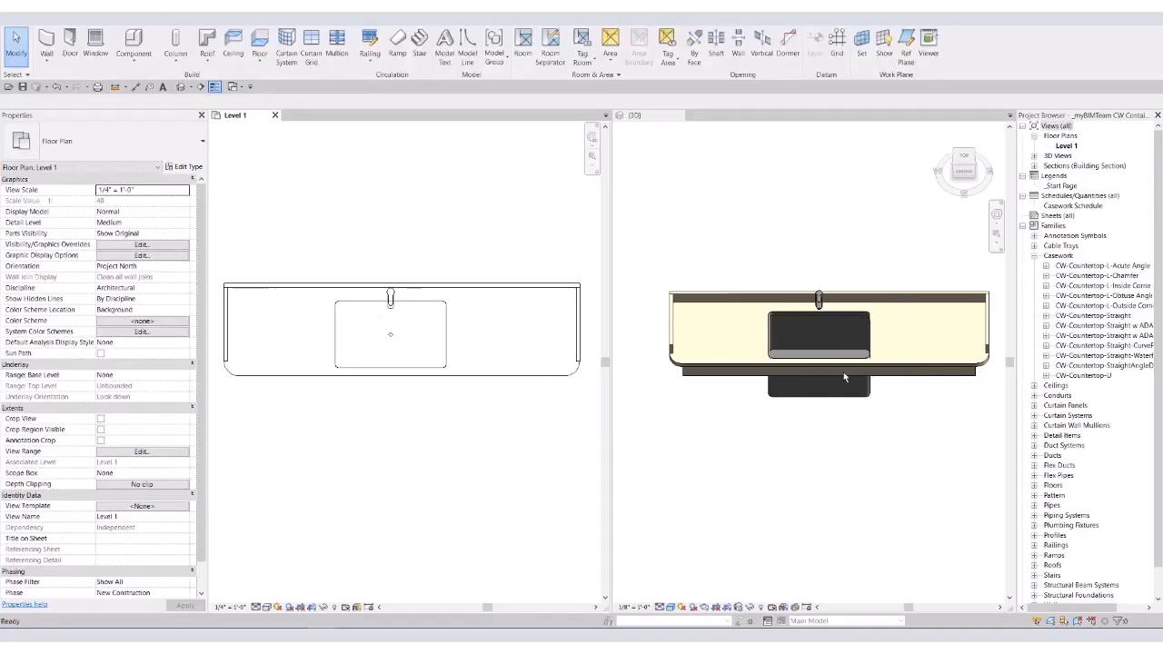
{"action": "left_click", "coordinate": [733, 258]}
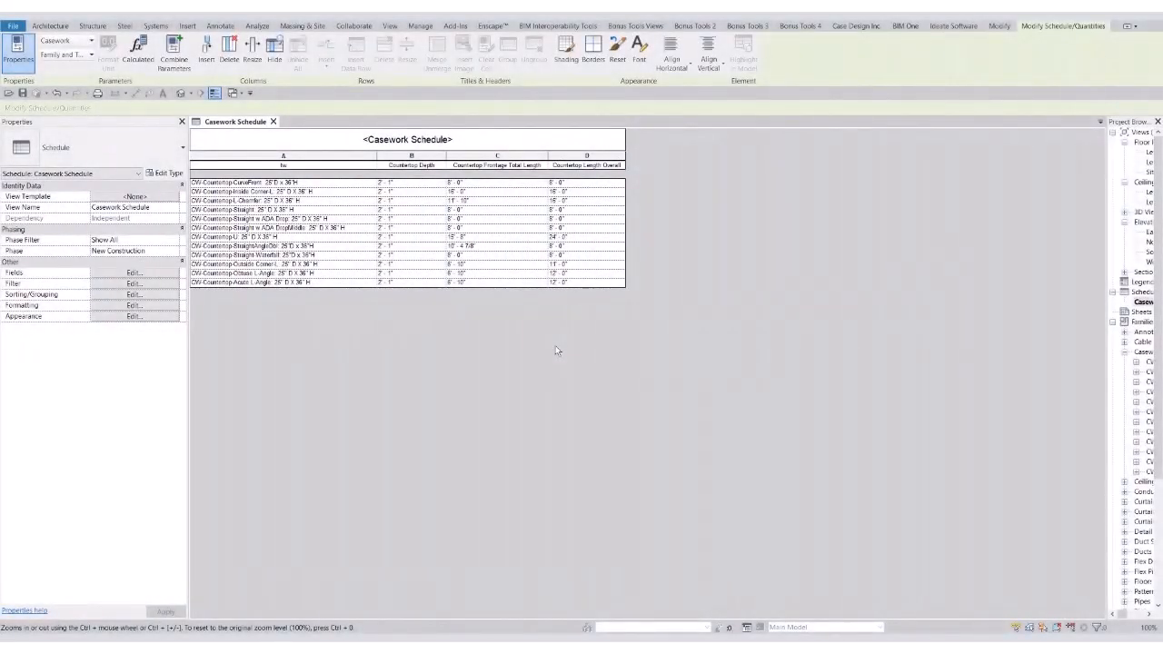